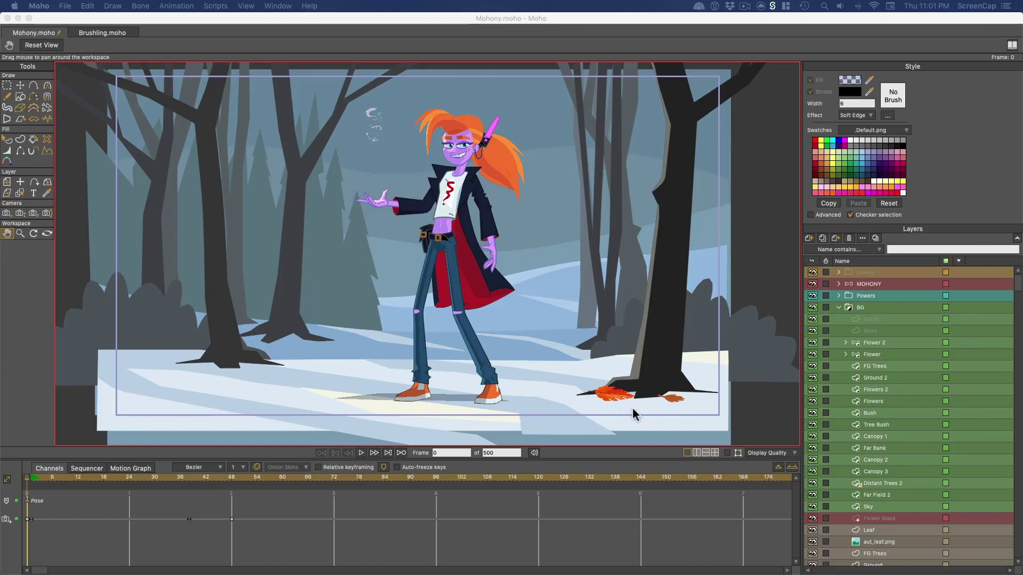
# Hide all the layers except the FG Trees layer in the BG group
pyautogui.scroll(-5, 875, 395)
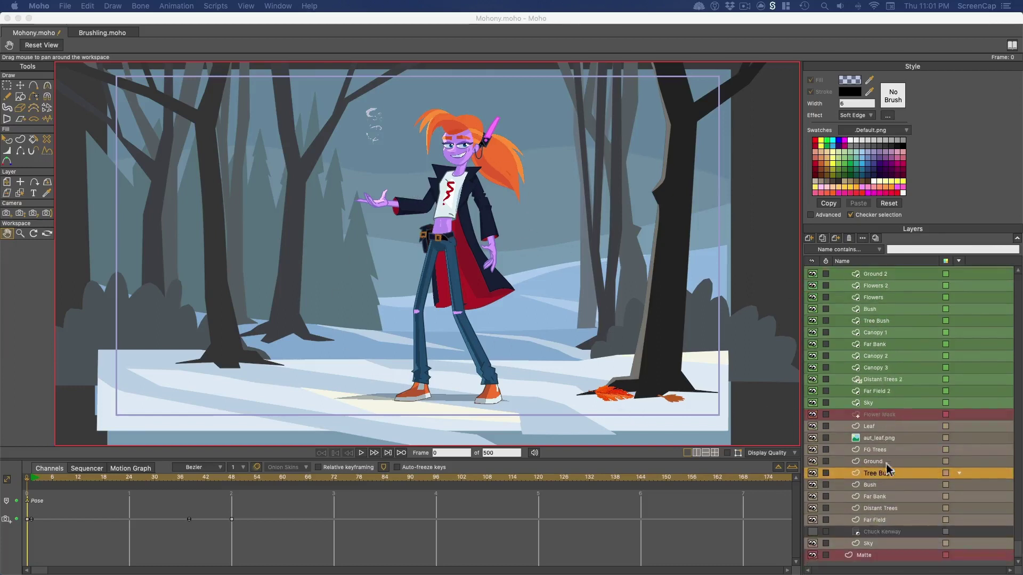
pyautogui.scroll(5, 884, 482)
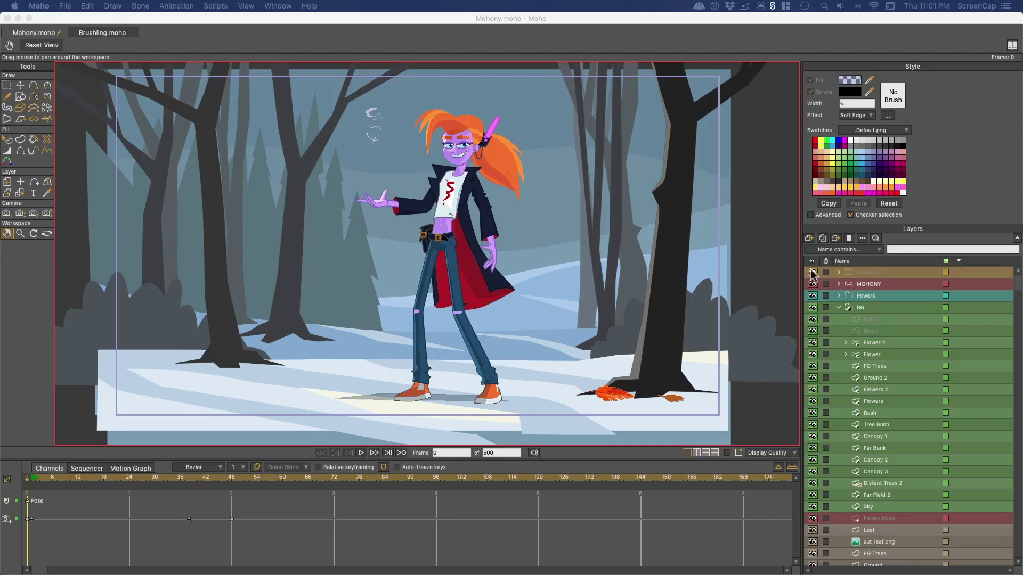
pyautogui.moveTo(812, 272); pyautogui.dragTo(814, 554)
pyautogui.scroll(-3, 521, 228)
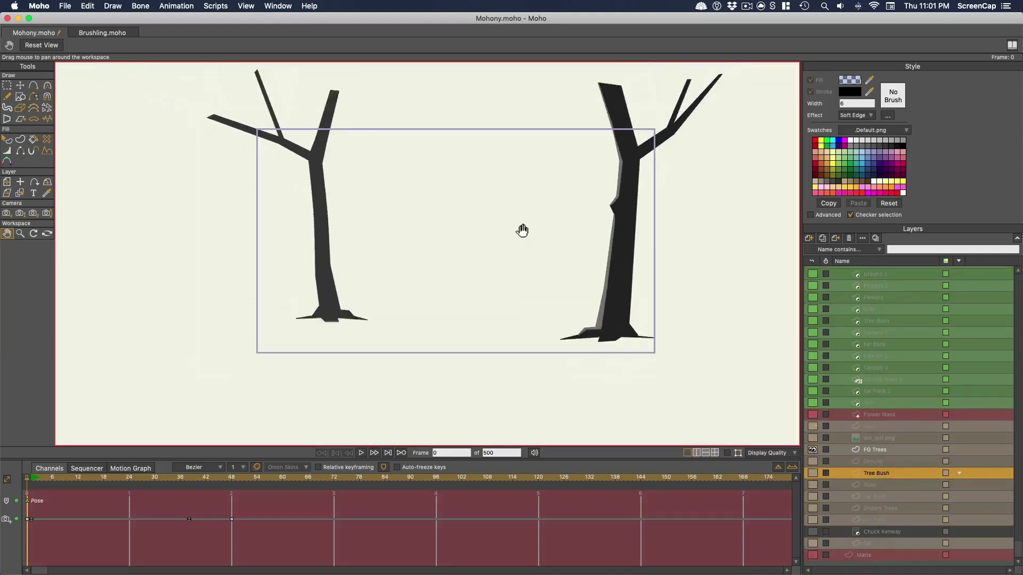
pyautogui.moveTo(521, 228); pyautogui.dragTo(501, 233)
# Duplicate the FG Trees layer and move the copy to the right, to about X 1.30, Y -0.10
pyautogui.click(876, 450)
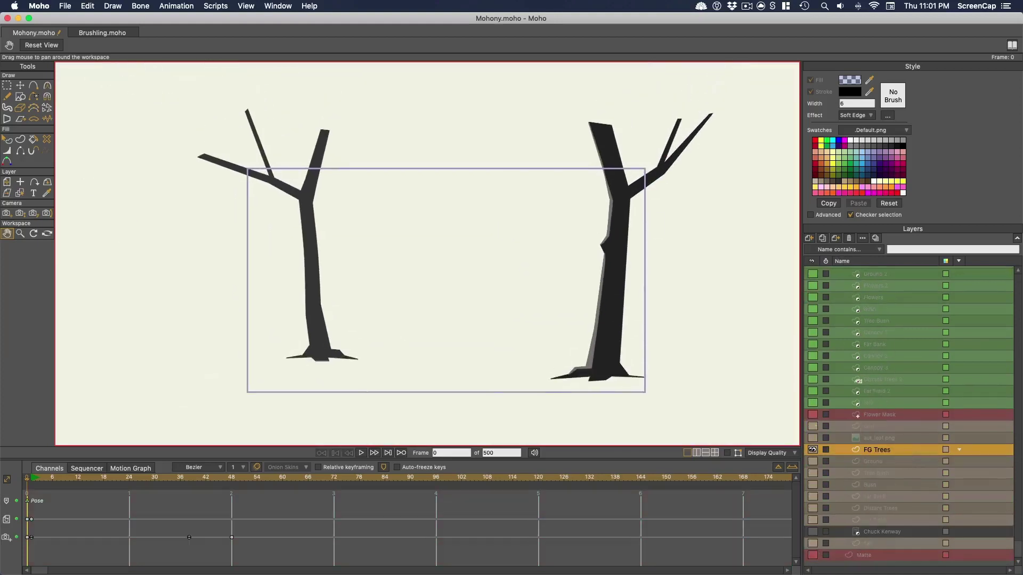
pyautogui.click(823, 239)
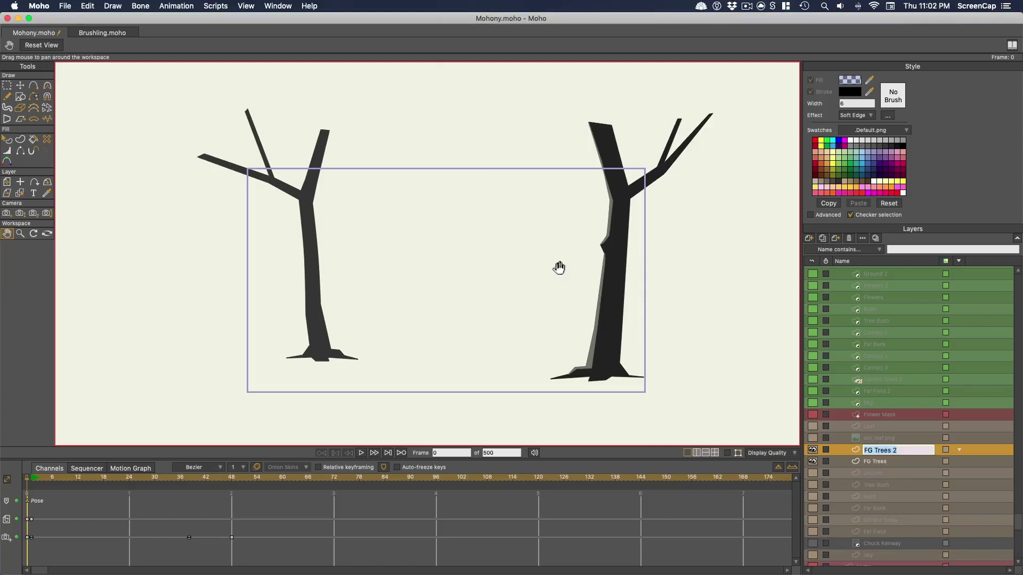
pyautogui.click(7, 182)
pyautogui.moveTo(301, 235); pyautogui.dragTo(435, 245)
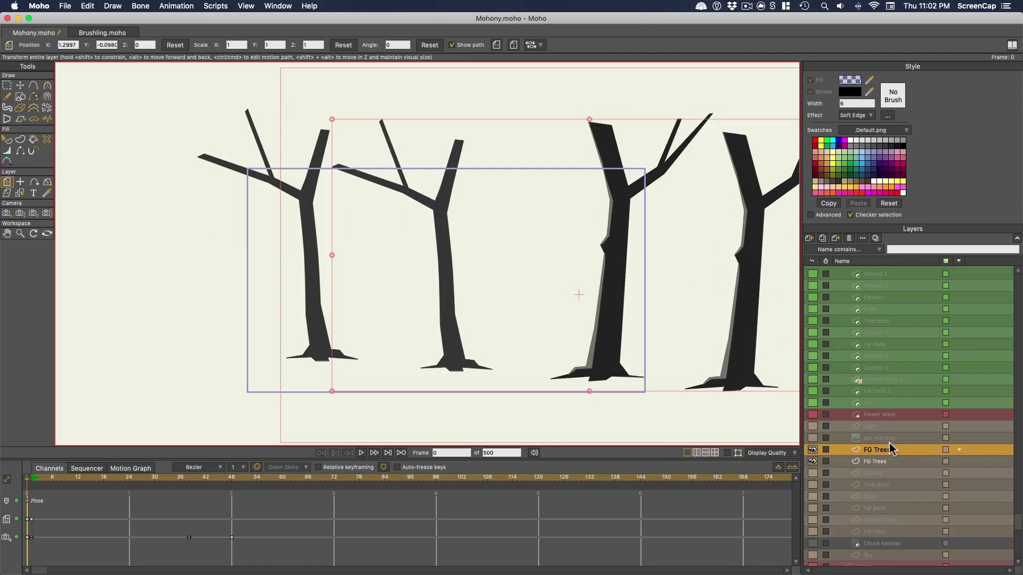
# Create a reference of the original FG Trees layer and move it down and left, to about X -0.98, Y -0.63
pyautogui.click(880, 462)
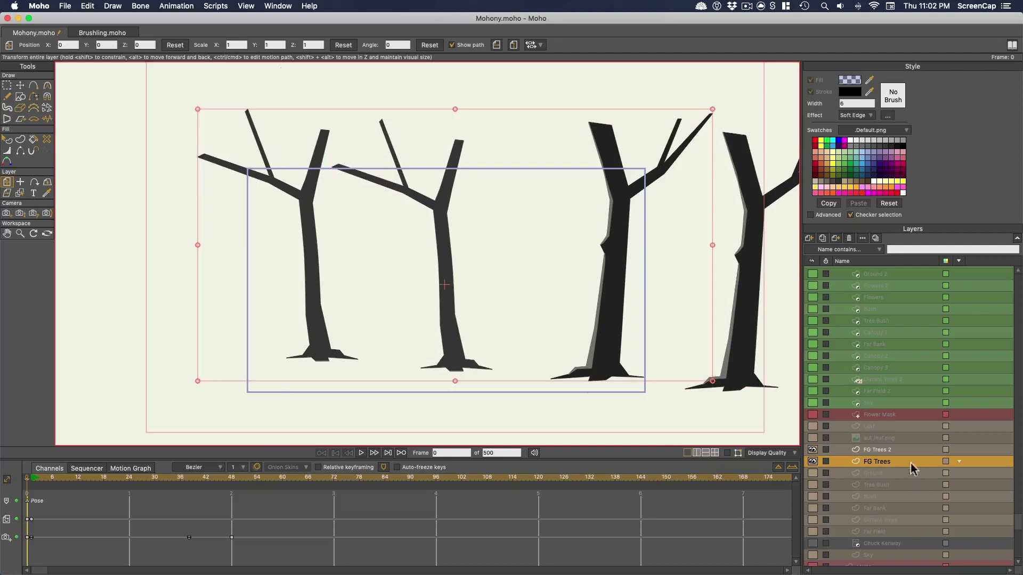
pyautogui.click(835, 237)
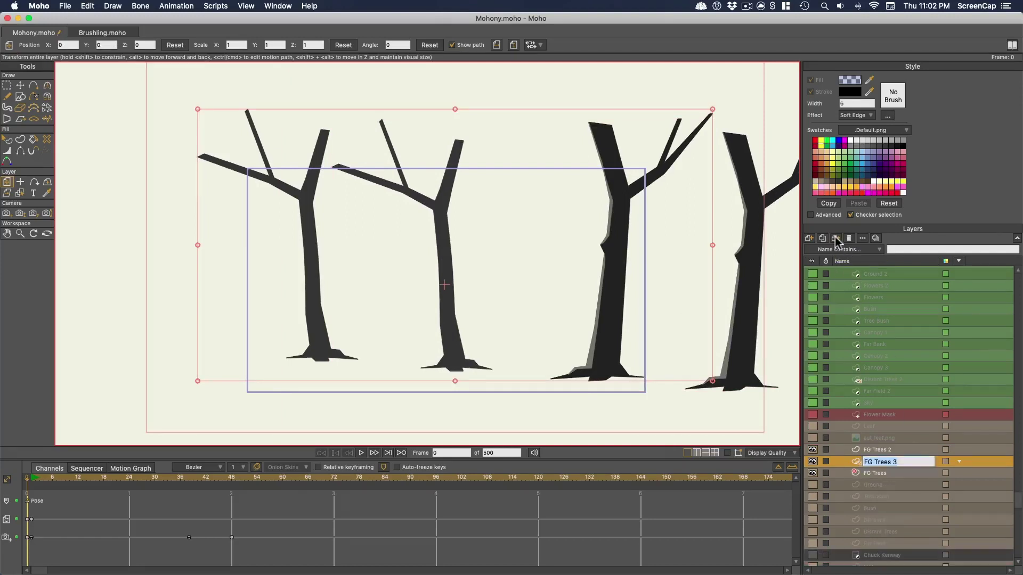
pyautogui.press('Return')
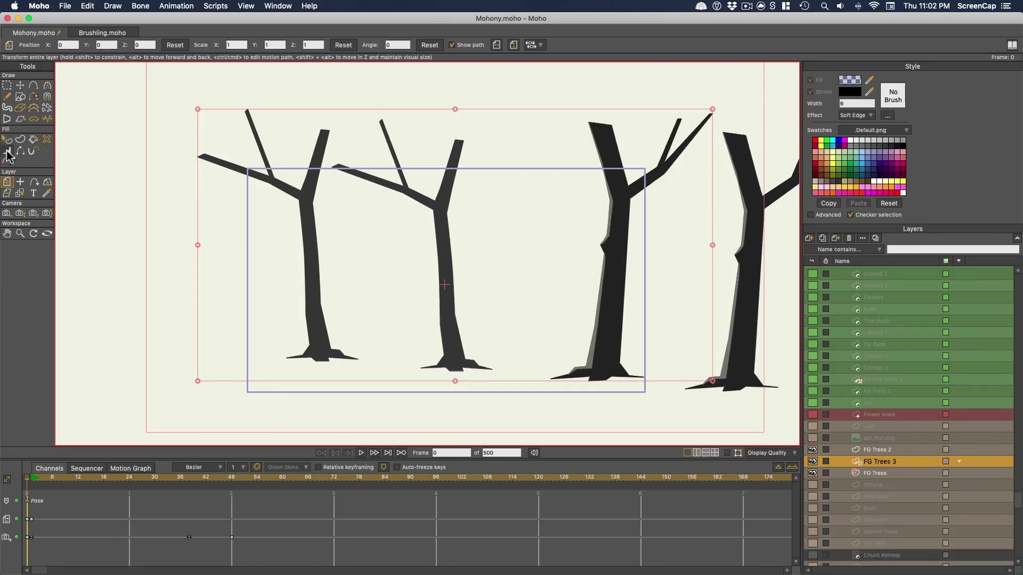
pyautogui.moveTo(509, 254); pyautogui.dragTo(542, 286)
pyautogui.scroll(-3, 559, 294)
pyautogui.scroll(5, 559, 304)
pyautogui.scroll(-2, 538, 279)
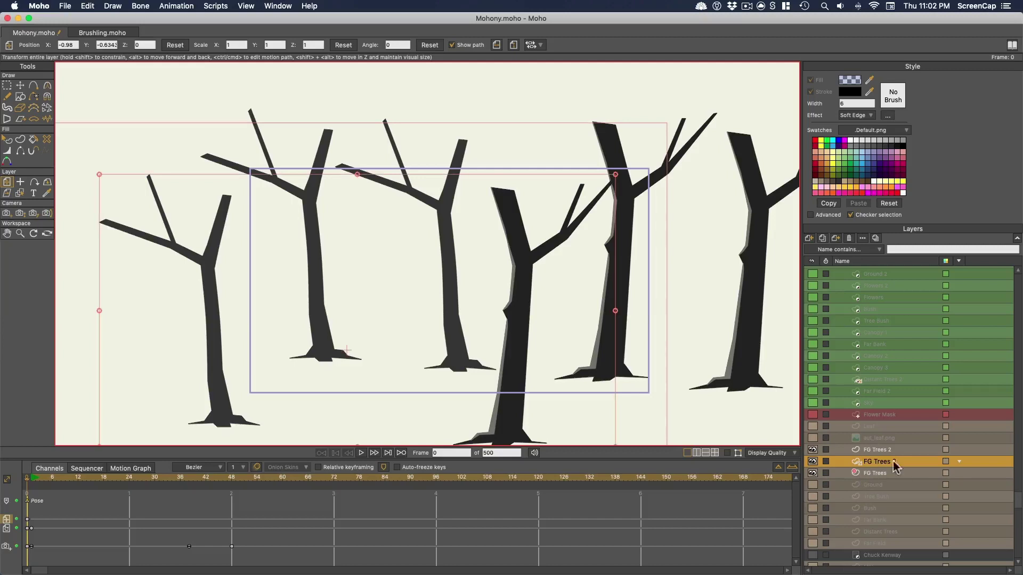
# Widen the right-hand tree's trunk and branch on the original FG Trees layer by moving its points outward
pyautogui.press('t')
pyautogui.press('super+shift+a')
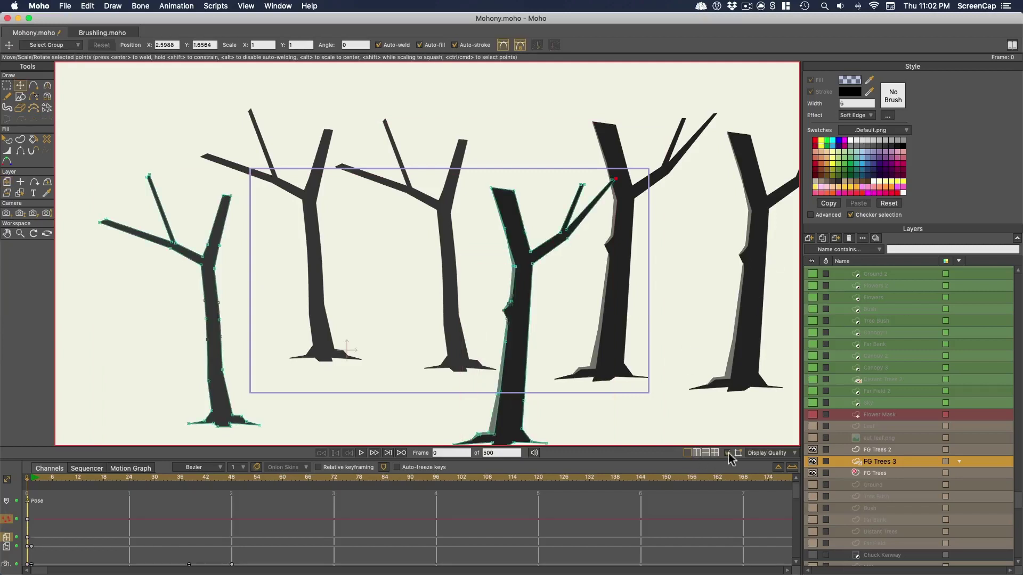
pyautogui.click(908, 472)
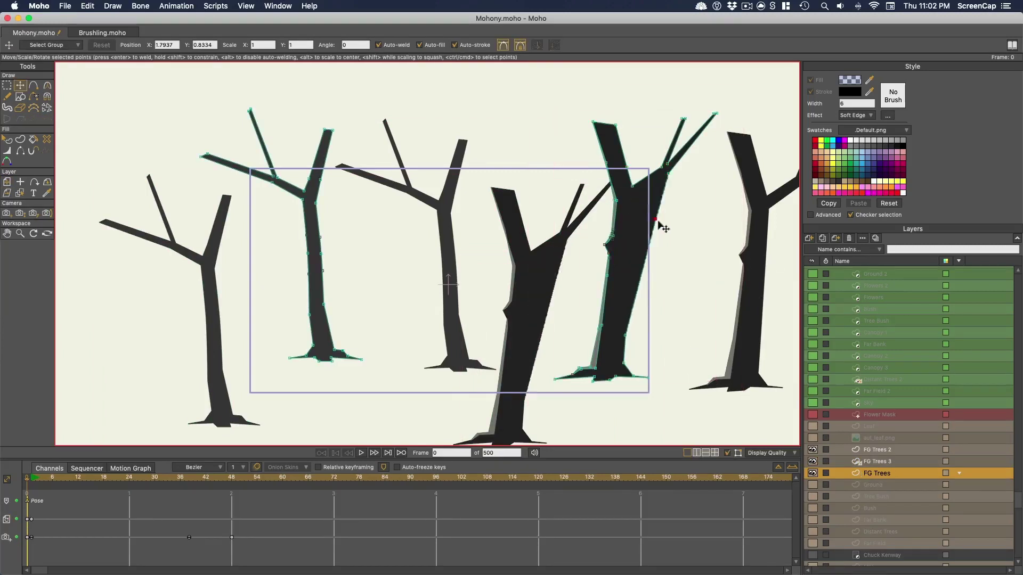
pyautogui.moveTo(653, 232)
pyautogui.mouseDown()
pyautogui.moveTo(637, 192)
pyautogui.moveTo(660, 231)
pyautogui.moveTo(652, 220)
pyautogui.mouseUp()
pyautogui.moveTo(628, 347); pyautogui.dragTo(715, 178)
pyautogui.moveTo(721, 142); pyautogui.dragTo(677, 188)
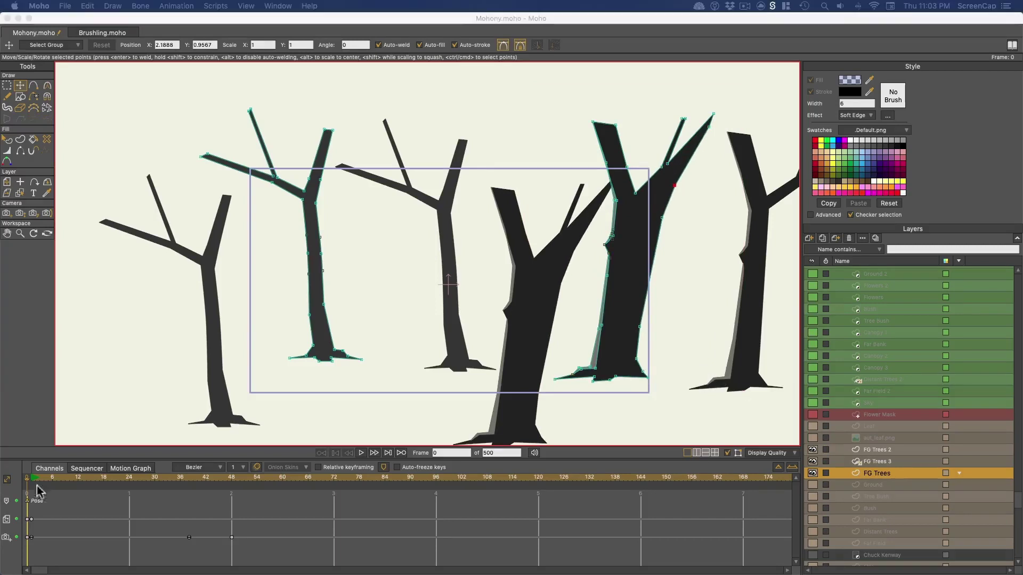
# Break the FG Trees 3 layer's reference to its original, and delete the FG Trees 2 layer
pyautogui.click(888, 462)
pyautogui.rightClick(876, 462)
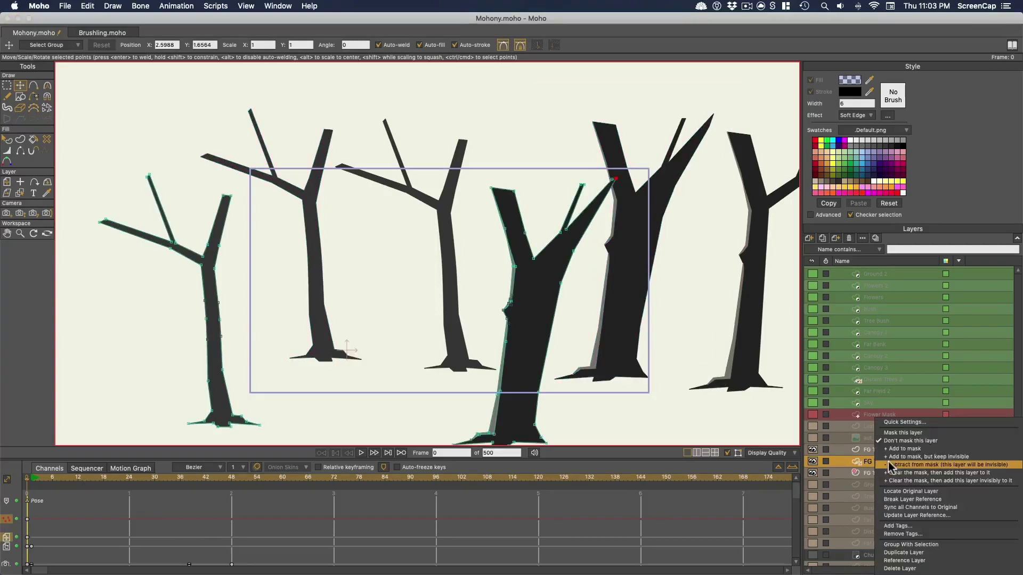
pyautogui.click(928, 503)
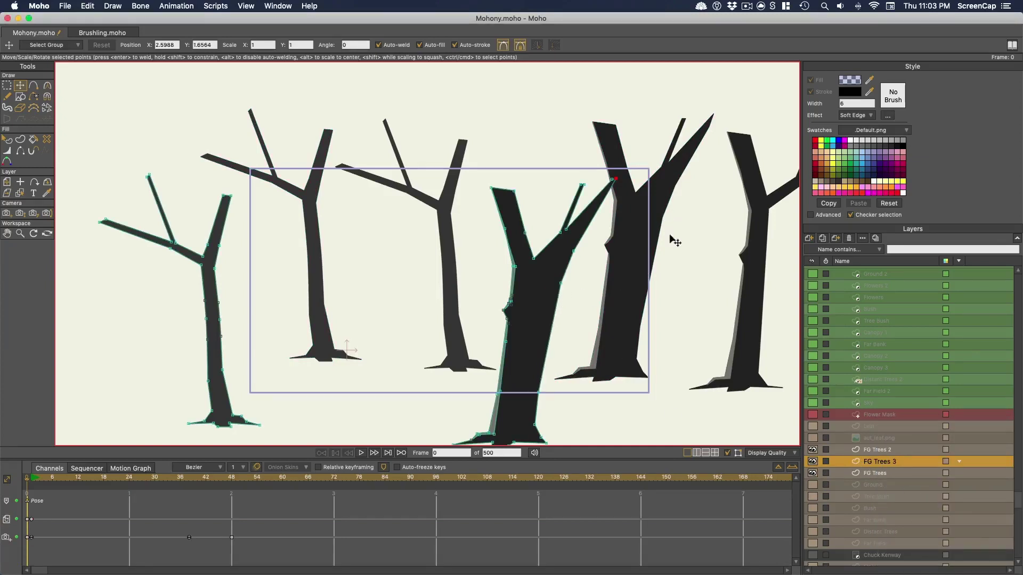
pyautogui.click(888, 450)
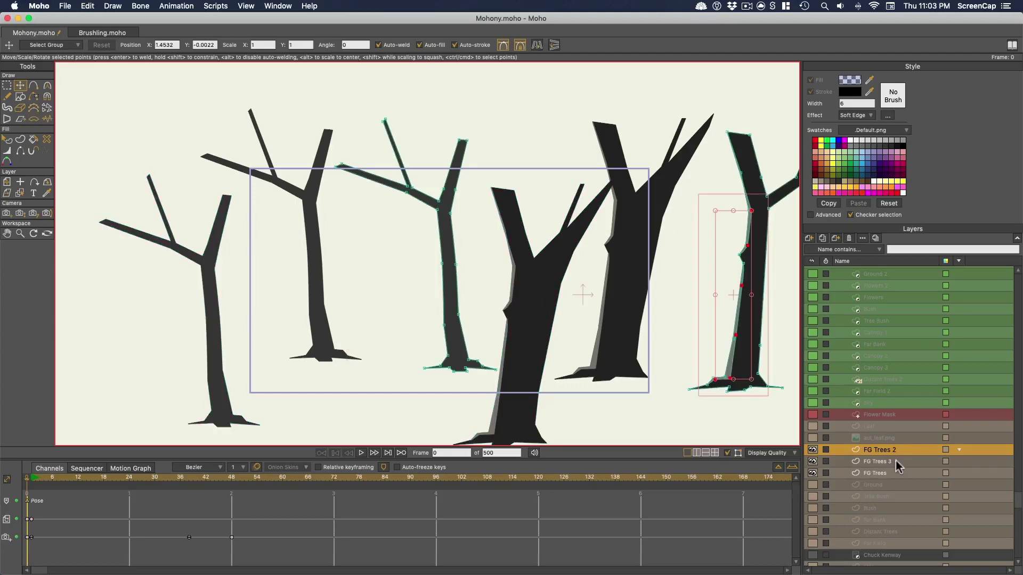
pyautogui.click(850, 239)
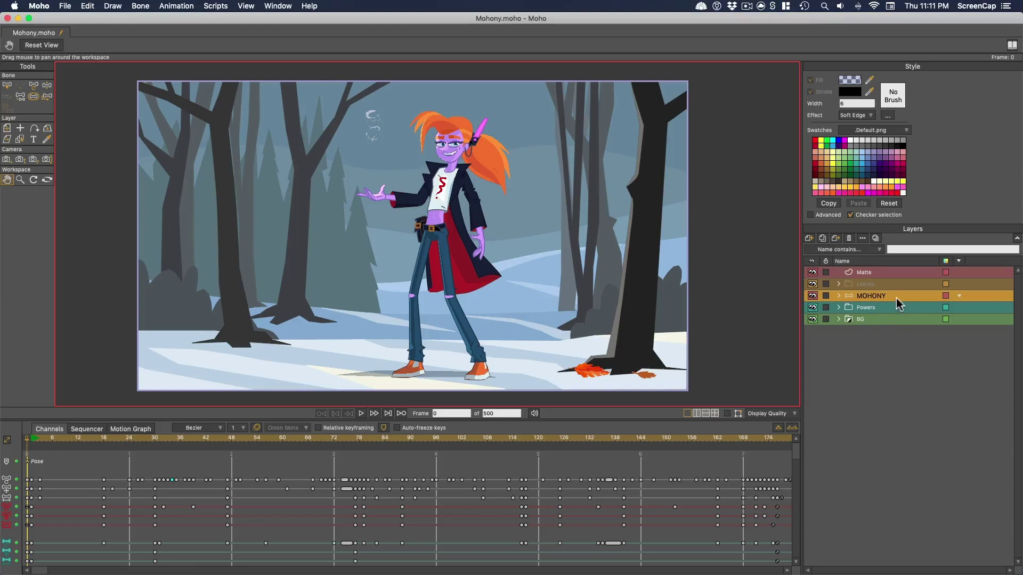
# Create a reference of the MOHONY character layer and move it left of the original, to about X -1.32, Y 0.01
pyautogui.click(839, 296)
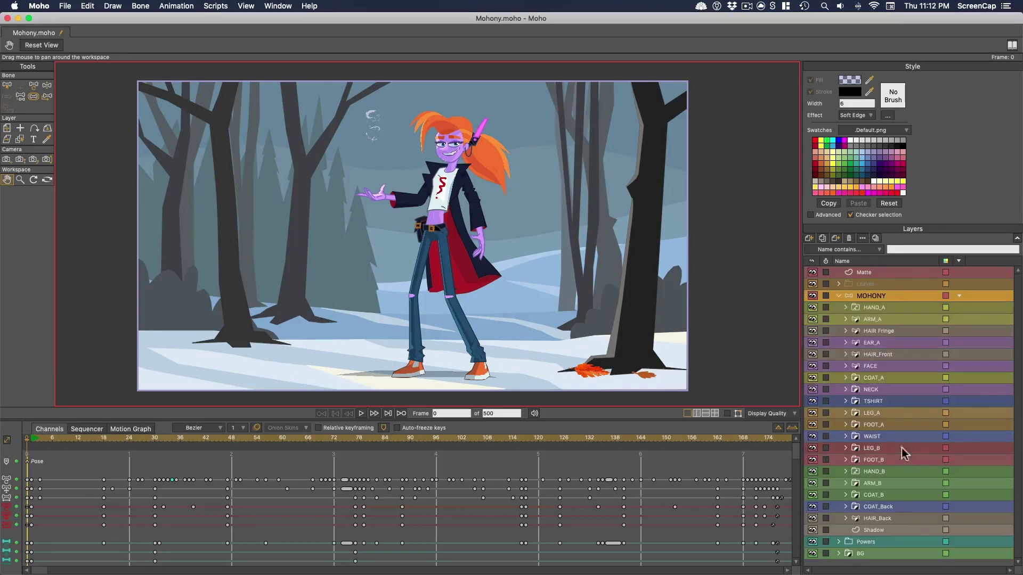
pyautogui.click(838, 296)
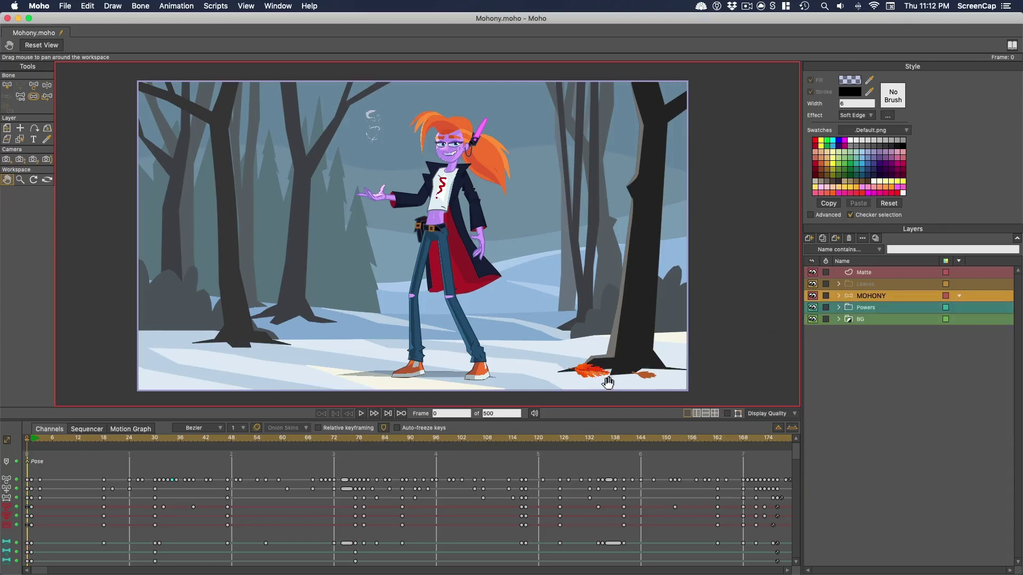
pyautogui.click(726, 414)
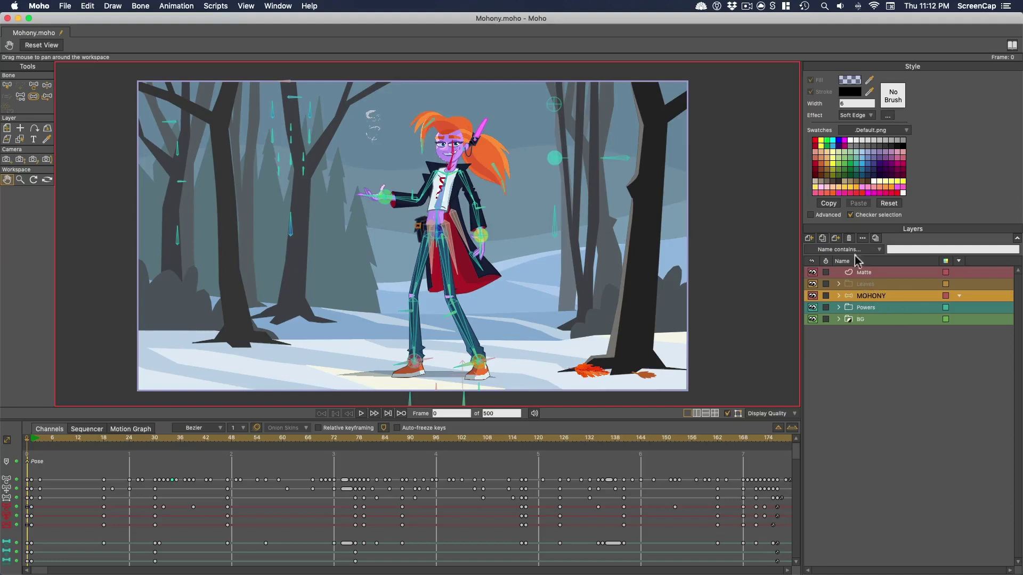
pyautogui.click(835, 239)
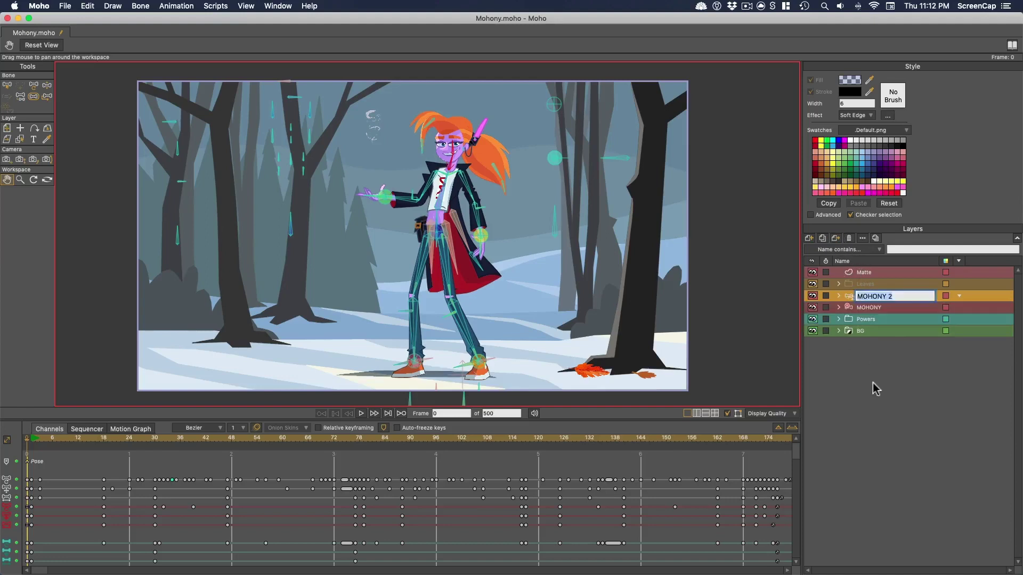
pyautogui.click(7, 127)
pyautogui.moveTo(450, 202); pyautogui.dragTo(269, 203)
pyautogui.click(727, 413)
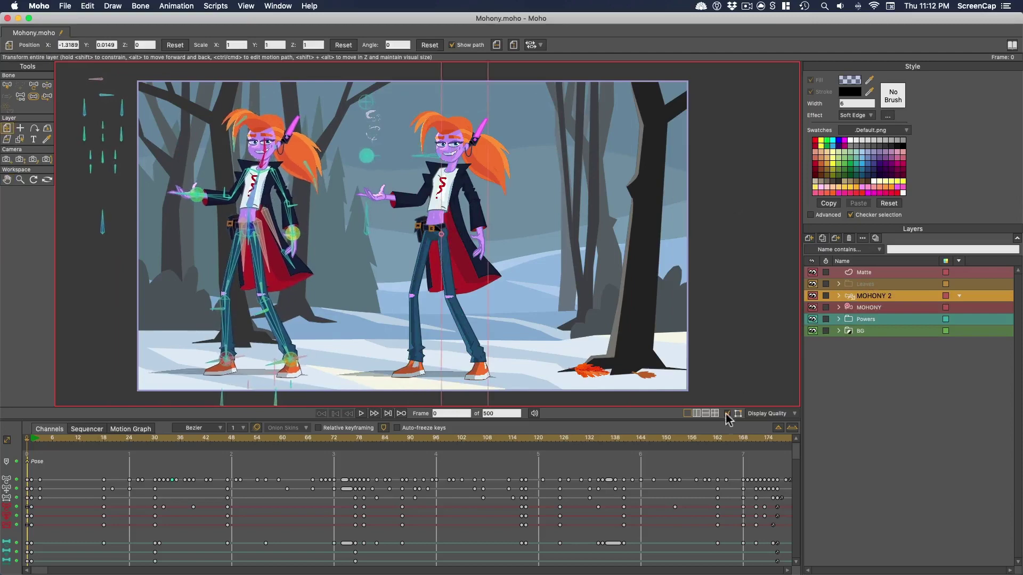
# At frame 91, repose the ponytail-side arm of the original MOHONY character with Manipulate Bones
pyautogui.click(355, 437)
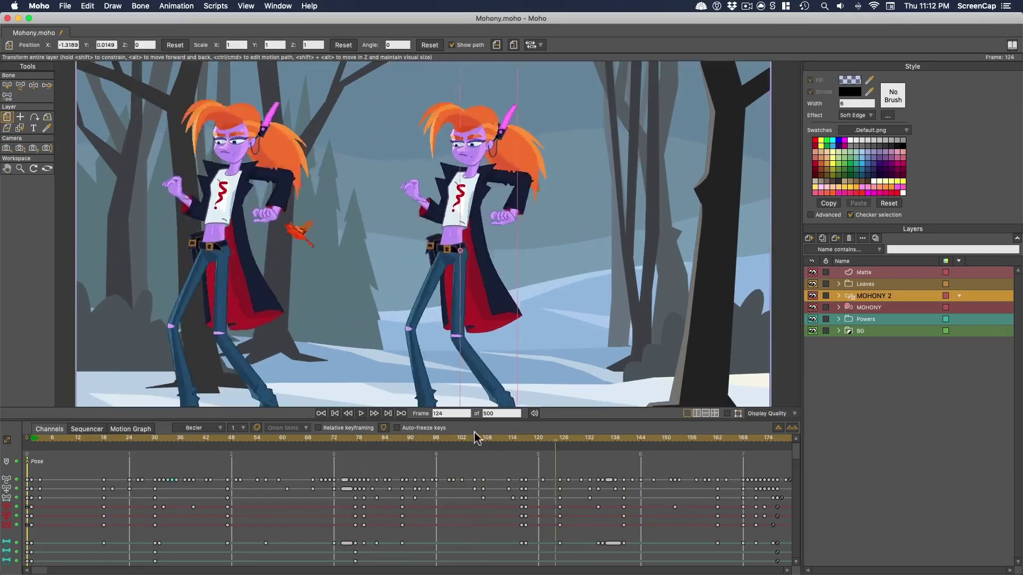
pyautogui.click(326, 438)
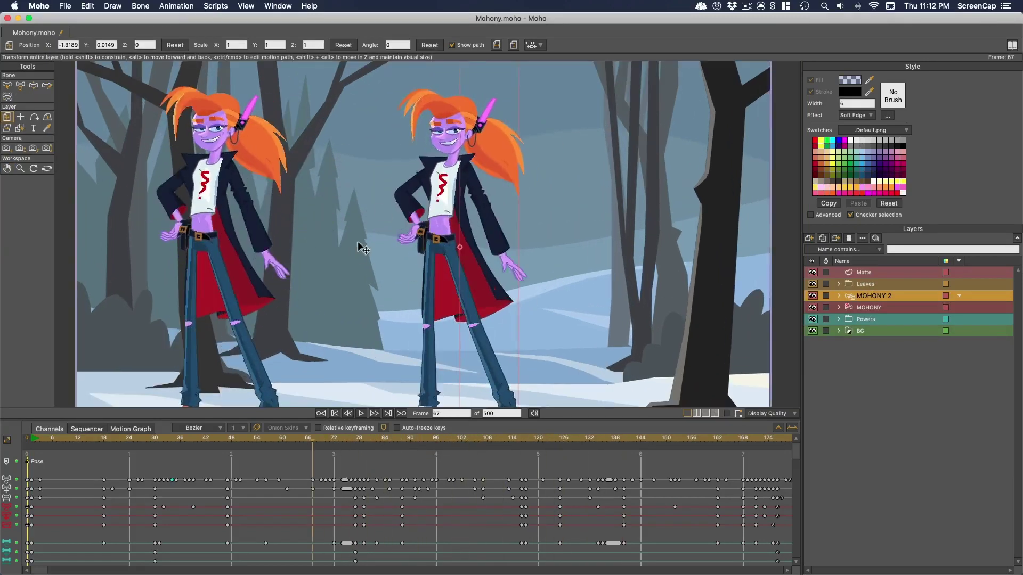
pyautogui.moveTo(347, 438); pyautogui.dragTo(418, 441)
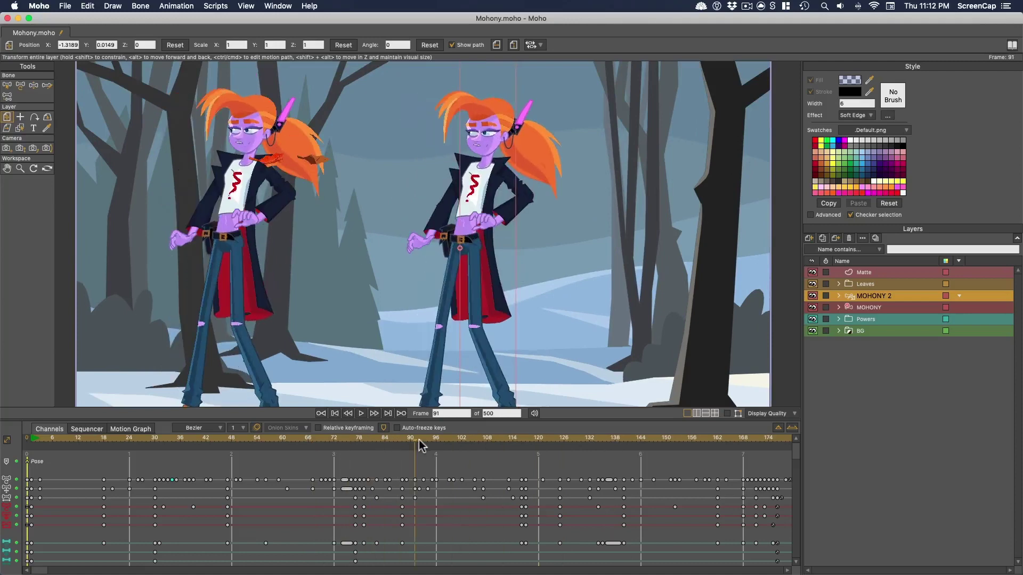
pyautogui.click(899, 366)
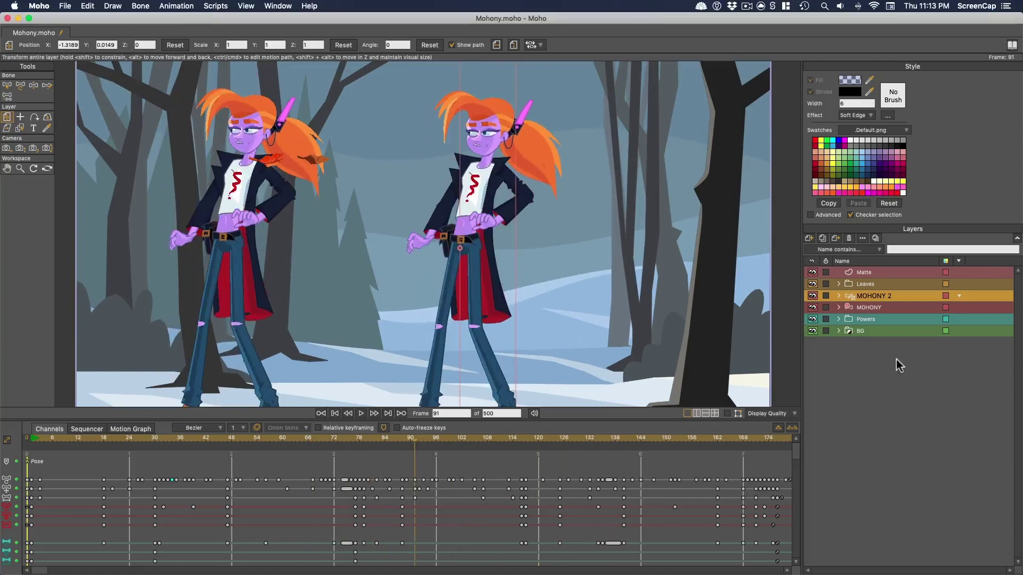
pyautogui.click(890, 309)
pyautogui.press('z')
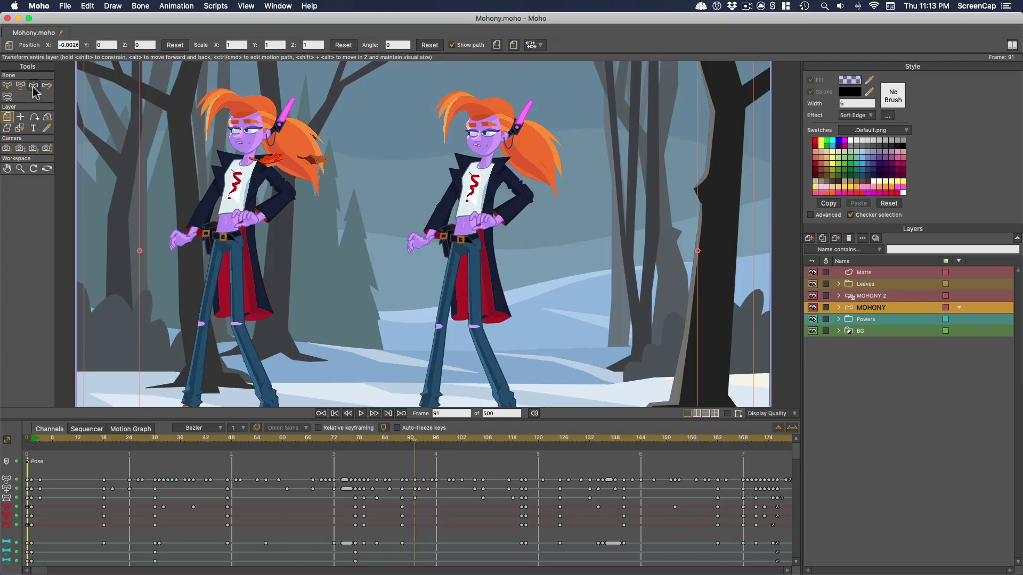
pyautogui.moveTo(513, 214); pyautogui.dragTo(538, 235)
# At frame 100, repose both arms of the MOHONY 2 reference with Manipulate Bones, then scrub back to frame 97
pyautogui.moveTo(414, 445); pyautogui.dragTo(452, 438)
pyautogui.click(891, 297)
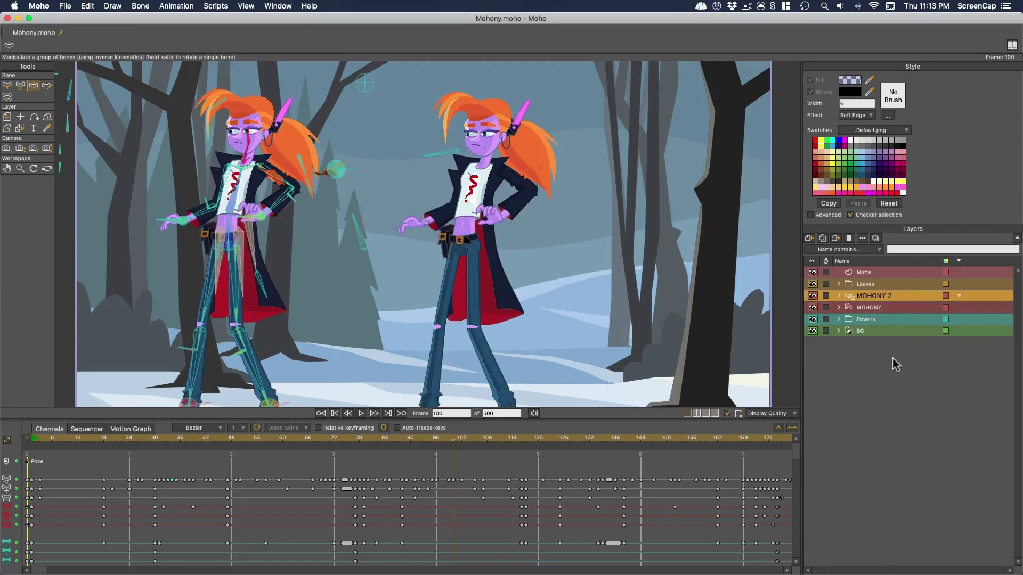
pyautogui.moveTo(279, 210); pyautogui.dragTo(314, 230)
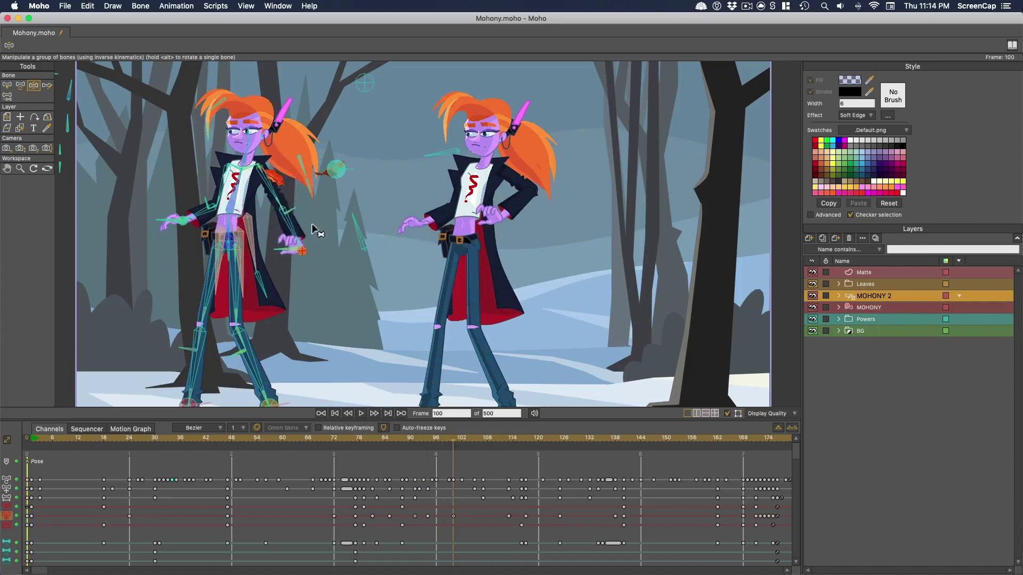
pyautogui.moveTo(182, 220); pyautogui.dragTo(160, 214)
pyautogui.moveTo(301, 237)
pyautogui.mouseDown()
pyautogui.moveTo(306, 219)
pyautogui.moveTo(309, 234)
pyautogui.mouseUp()
pyautogui.moveTo(452, 438)
pyautogui.mouseDown()
pyautogui.moveTo(403, 436)
pyautogui.moveTo(481, 435)
pyautogui.moveTo(439, 435)
pyautogui.mouseUp()
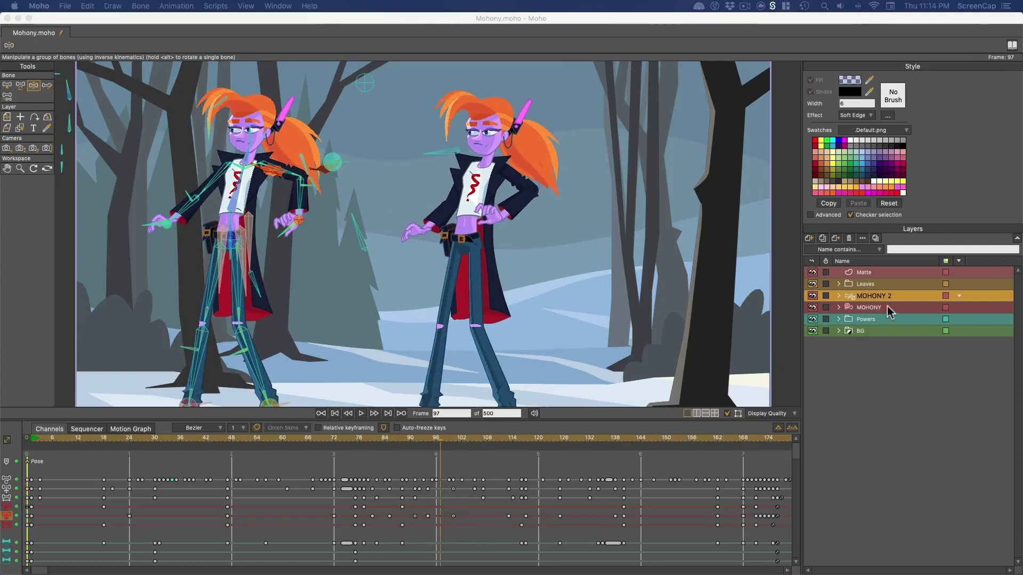
# Sync all channels of the MOHONY 2 reference layer to its original, and step back to frame 89
pyautogui.rightClick(851, 299)
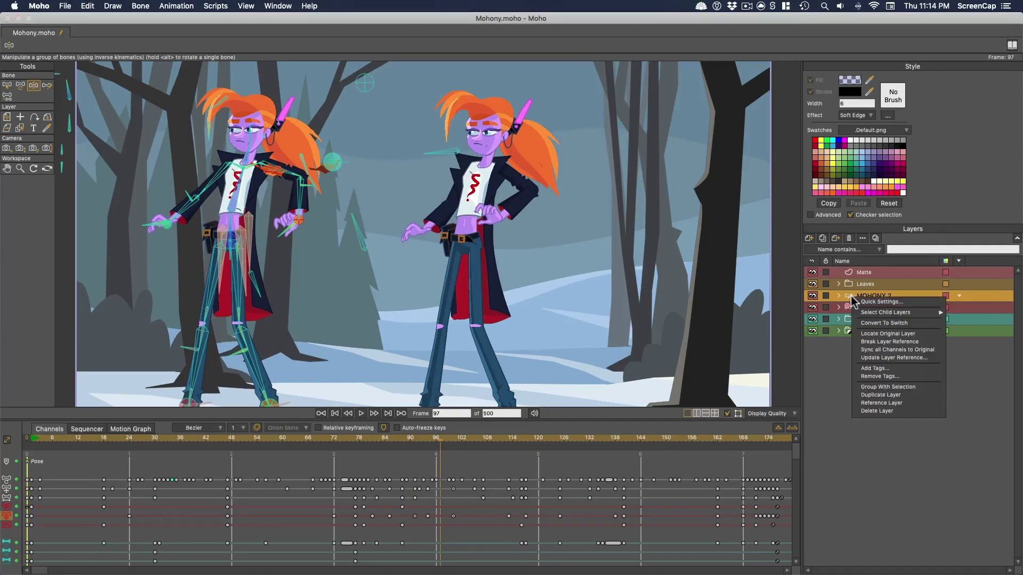
pyautogui.click(856, 351)
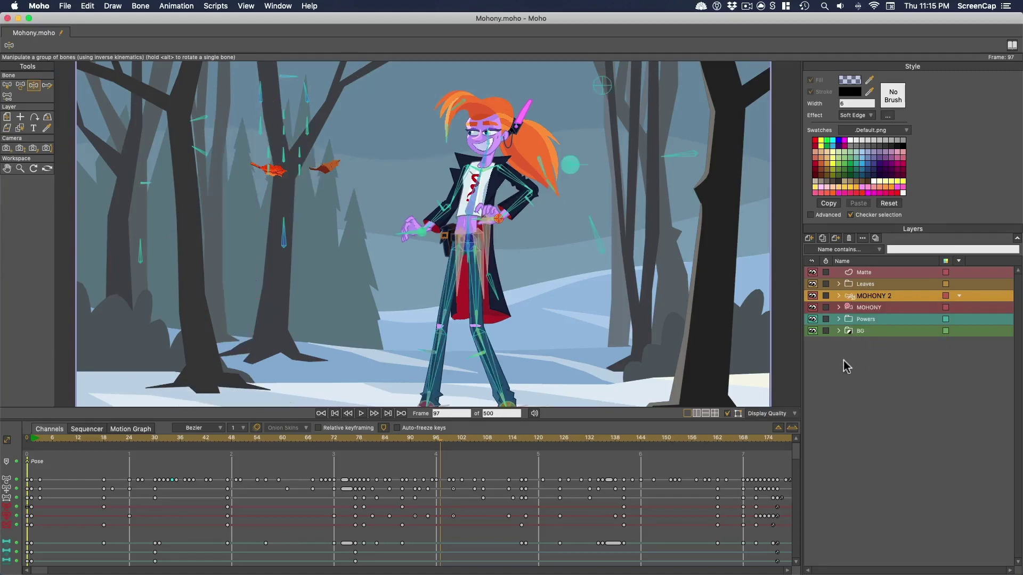
pyautogui.press('0')
pyautogui.press('Left')
pyautogui.press('Left')
pyautogui.press('Left')
pyautogui.press('Left')
pyautogui.press('Left')
pyautogui.press('Left')
pyautogui.press('Left')
pyautogui.press('Left')
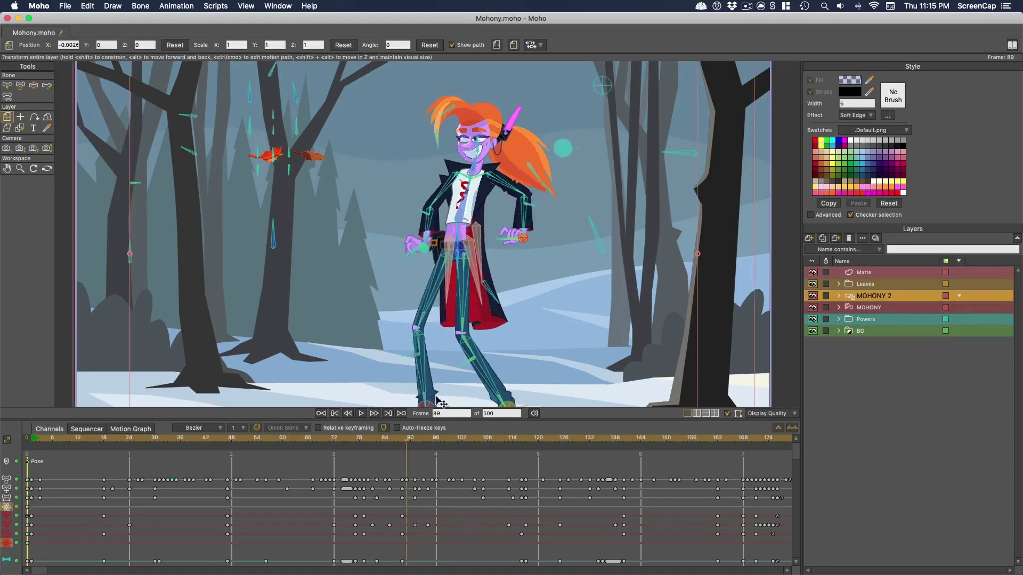
# At frame 0, move the MOHONY 2 layer to about X -1.15, Y 0.02 and scrub the timeline to compare both characters
pyautogui.click(27, 440)
pyautogui.moveTo(470, 193); pyautogui.dragTo(261, 195)
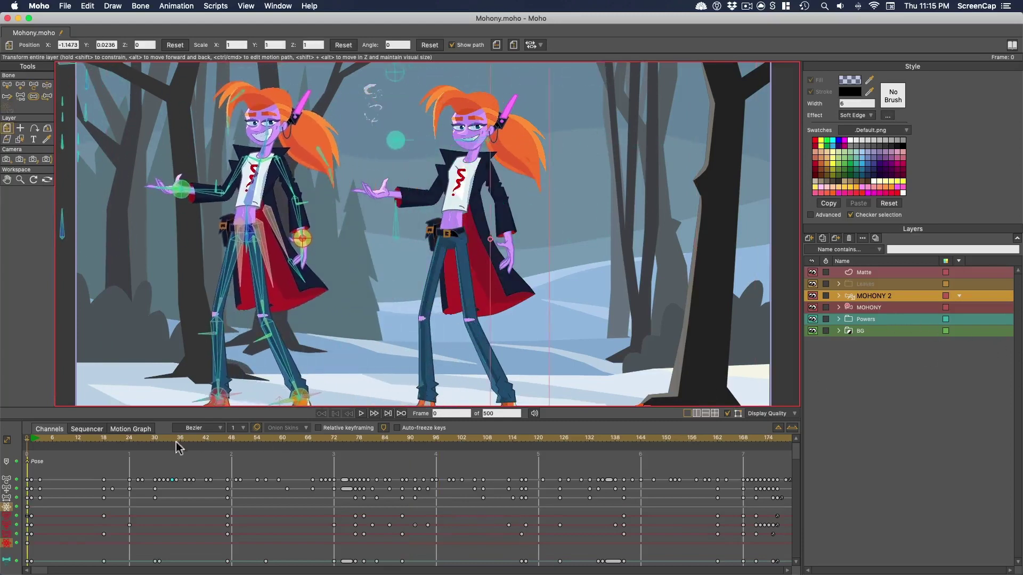
pyautogui.moveTo(178, 448); pyautogui.dragTo(541, 464)
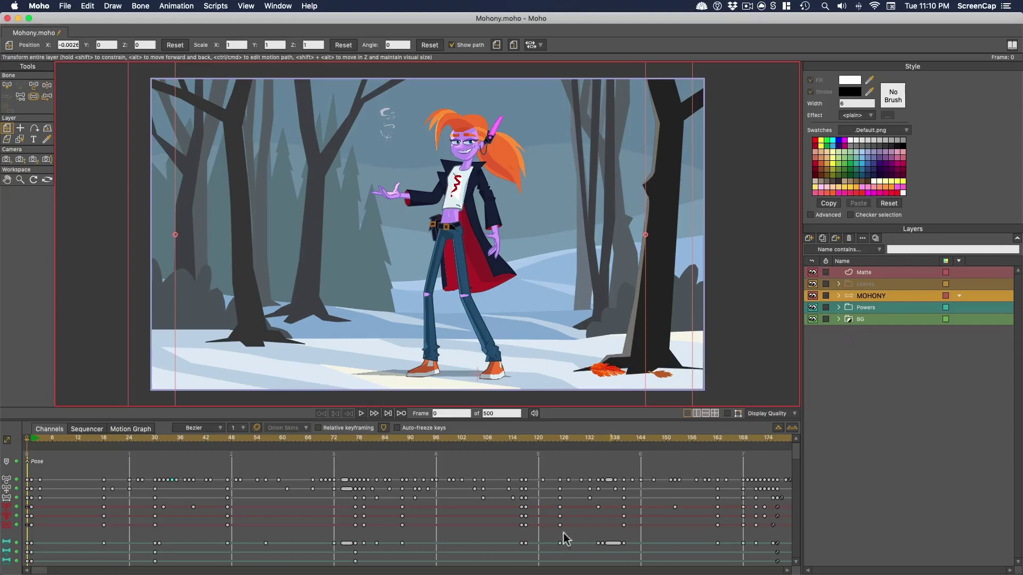
# Compare which timeline channels are shown for the Leaves, MOHONY and Powers layers by selecting each in turn
pyautogui.click(899, 286)
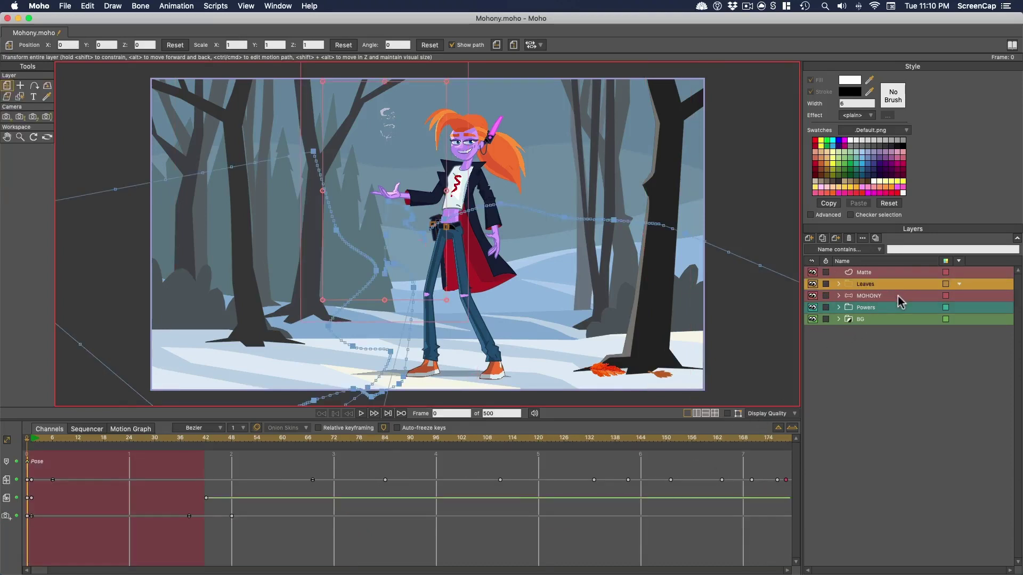
pyautogui.click(897, 296)
pyautogui.click(897, 305)
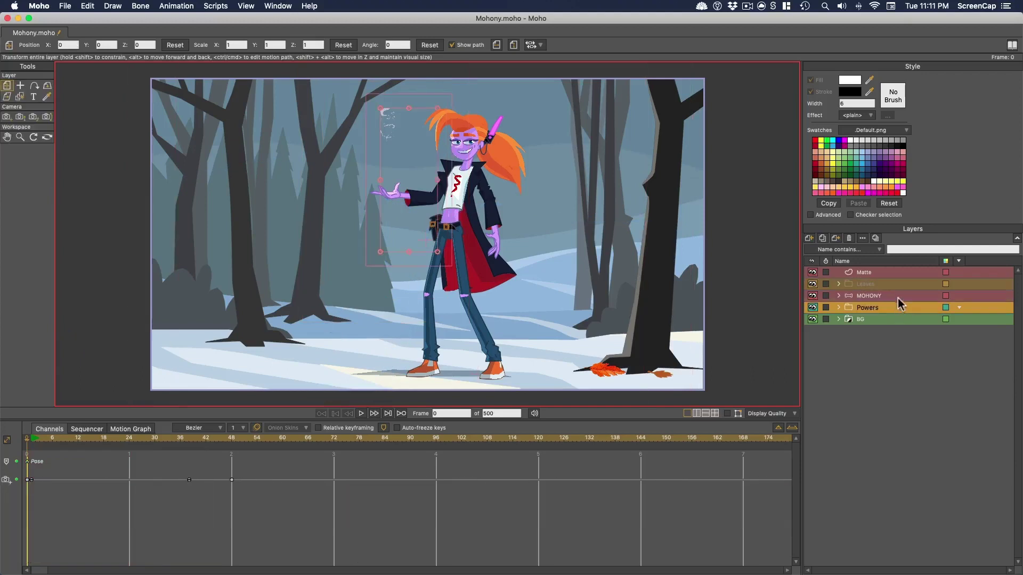
pyautogui.click(897, 297)
# Keep the Leaves layer's channels on the timeline alongside the selected MOHONY layer, and enlarge the timeline area
pyautogui.click(893, 283)
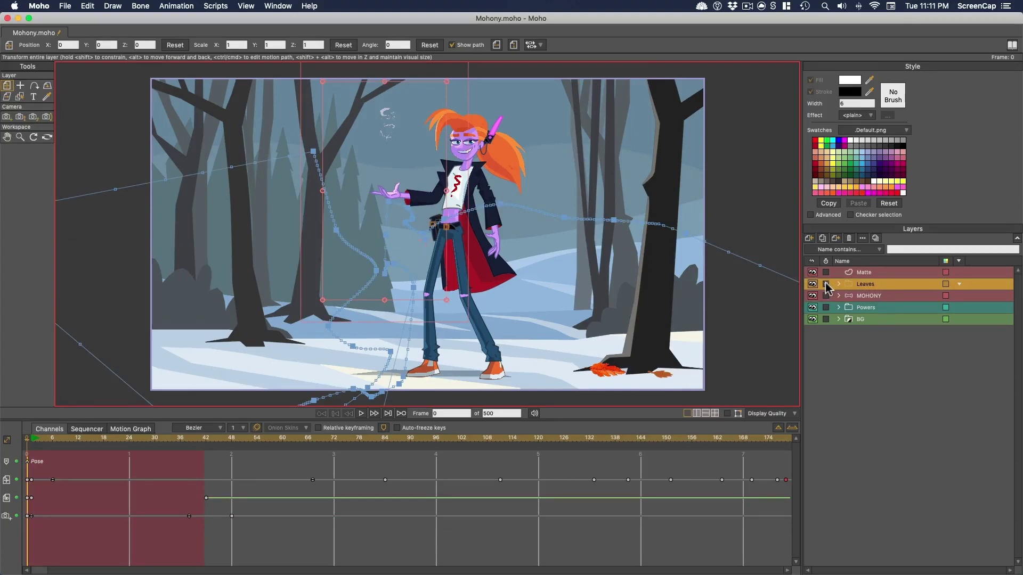
pyautogui.keyDown('shift'); pyautogui.click(899, 297); pyautogui.keyUp('shift')
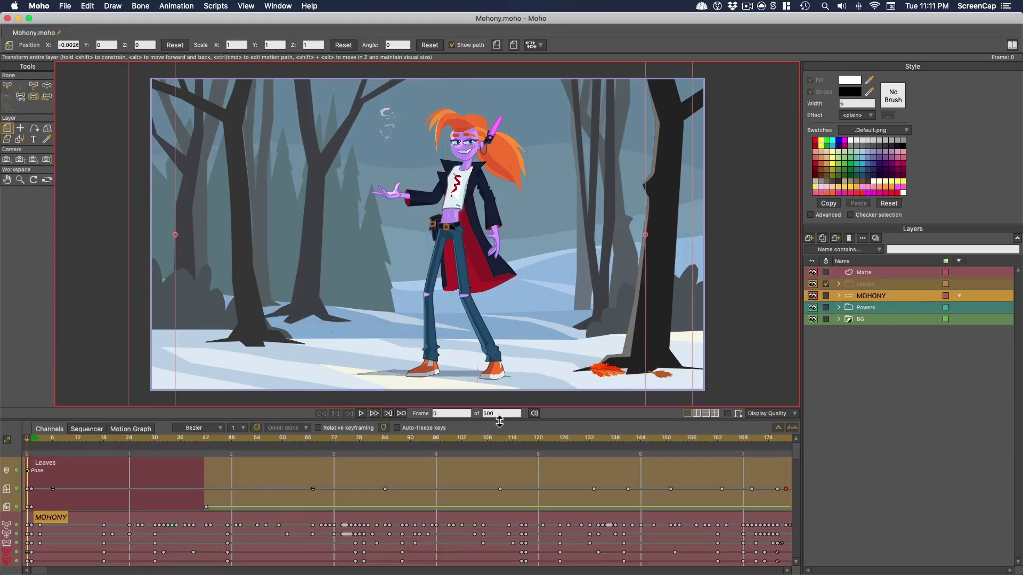
pyautogui.moveTo(500, 422); pyautogui.dragTo(517, 306)
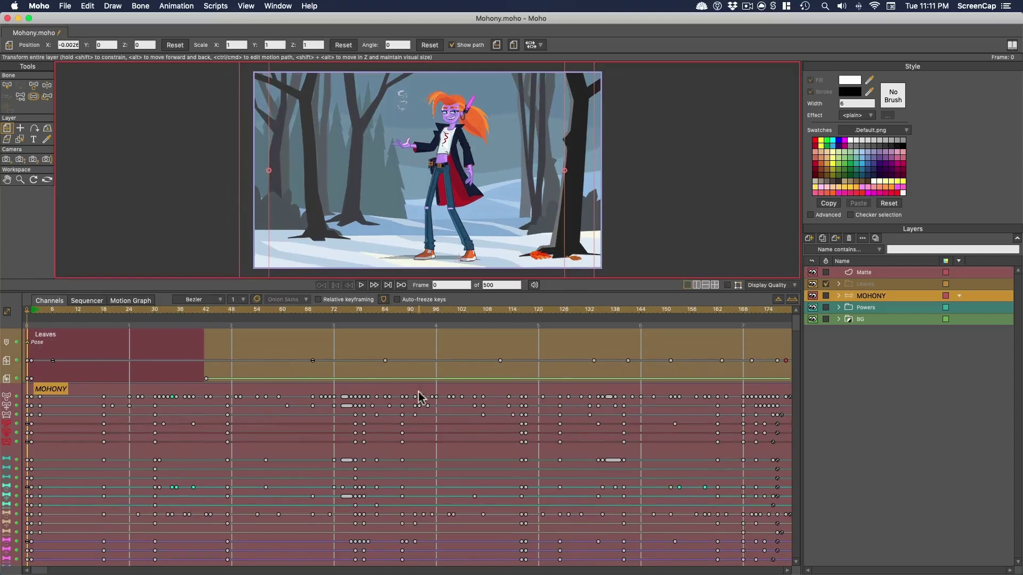
# Change the Leaves layer's label color to Turquoise and turn off its timeline visibility
pyautogui.click(826, 285)
pyautogui.click(946, 286)
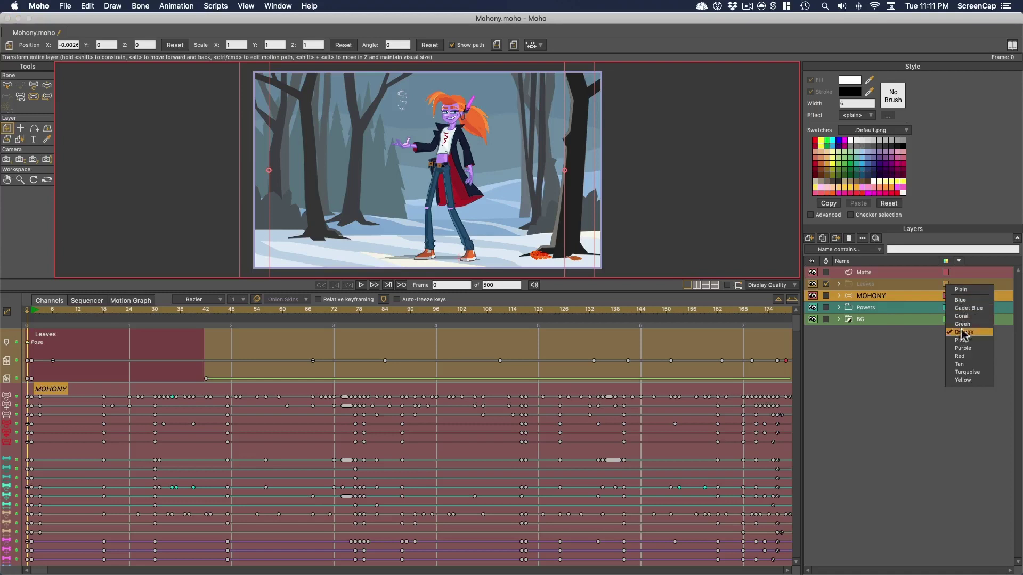
pyautogui.click(961, 373)
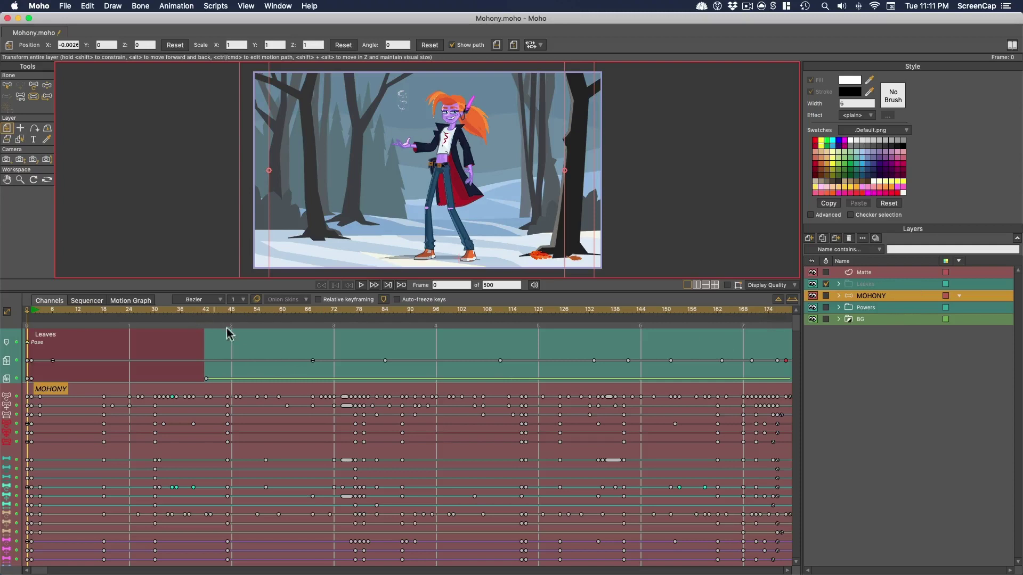
pyautogui.click(826, 285)
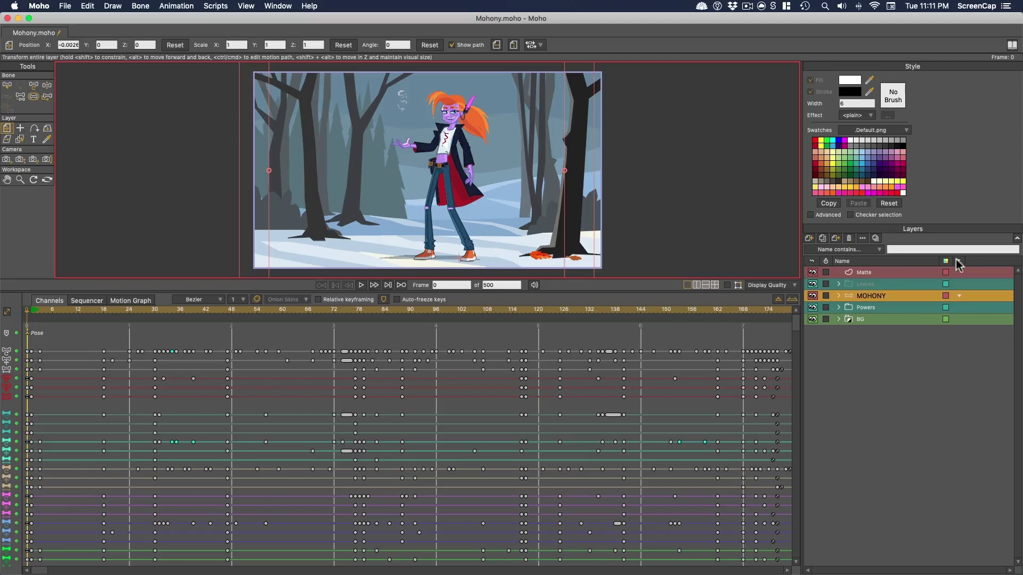
# Add the Comments column to the layer list, open the comment entry for the Matte layer and cancel it
pyautogui.rightClick(912, 265)
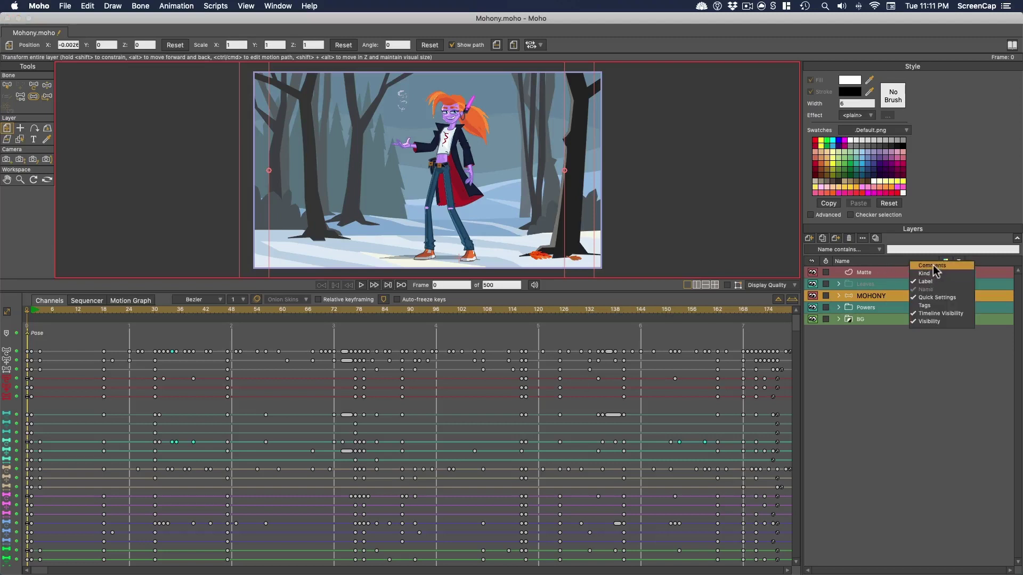
pyautogui.click(933, 266)
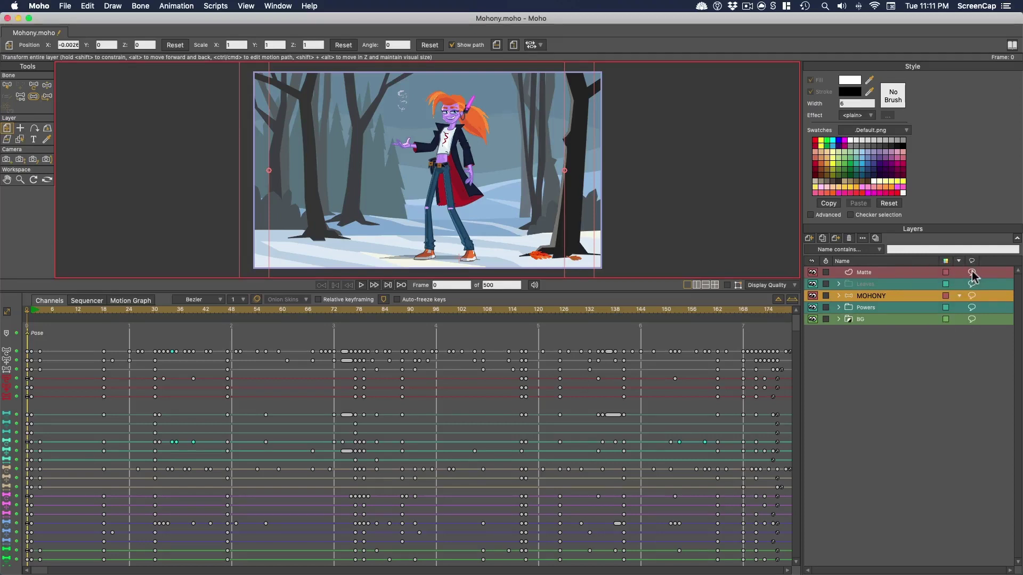
pyautogui.click(971, 272)
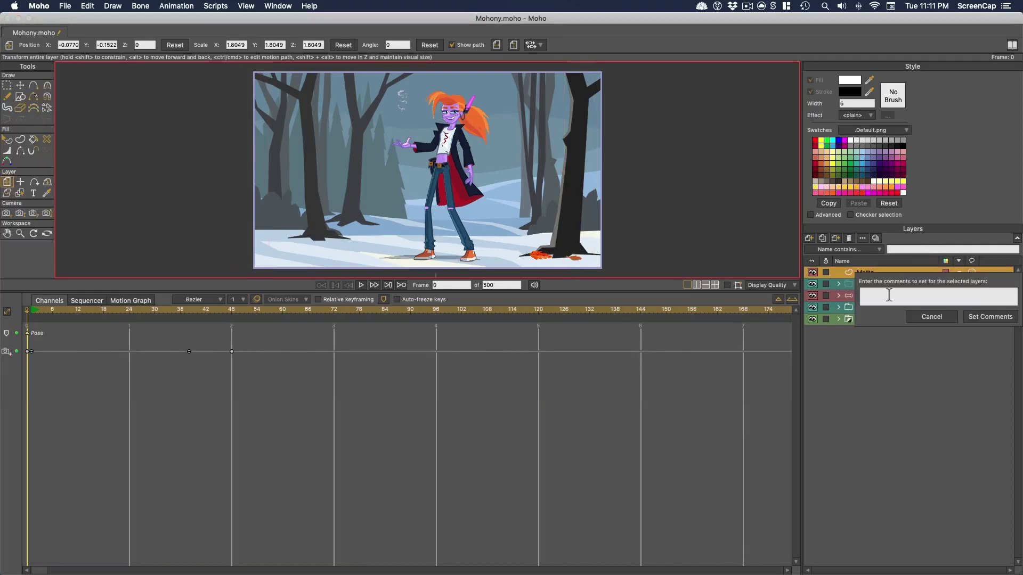
pyautogui.click(931, 317)
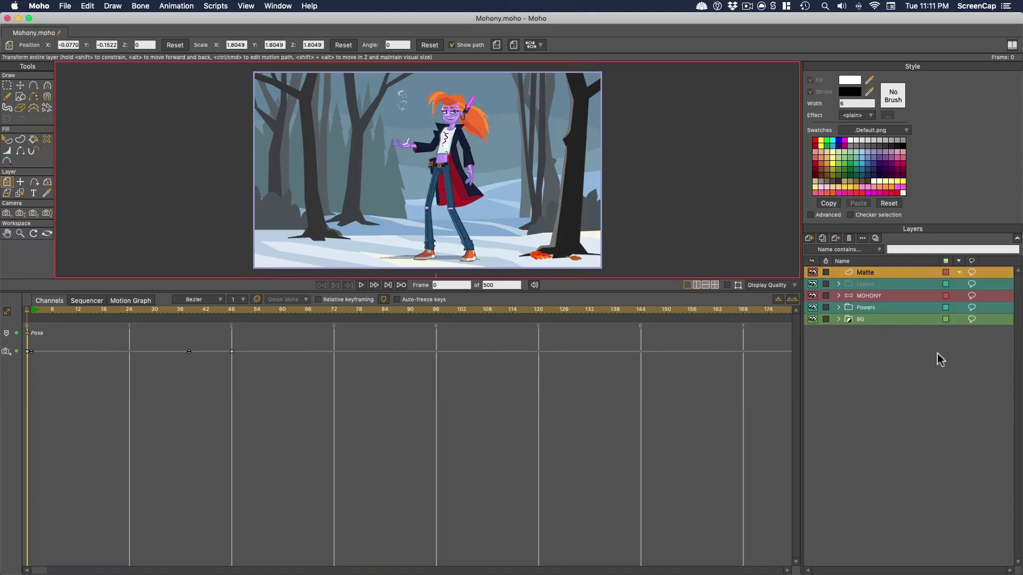
# Add the Tags column to the layer list, open the tag entry for the Matte layer and cancel it
pyautogui.click(959, 261)
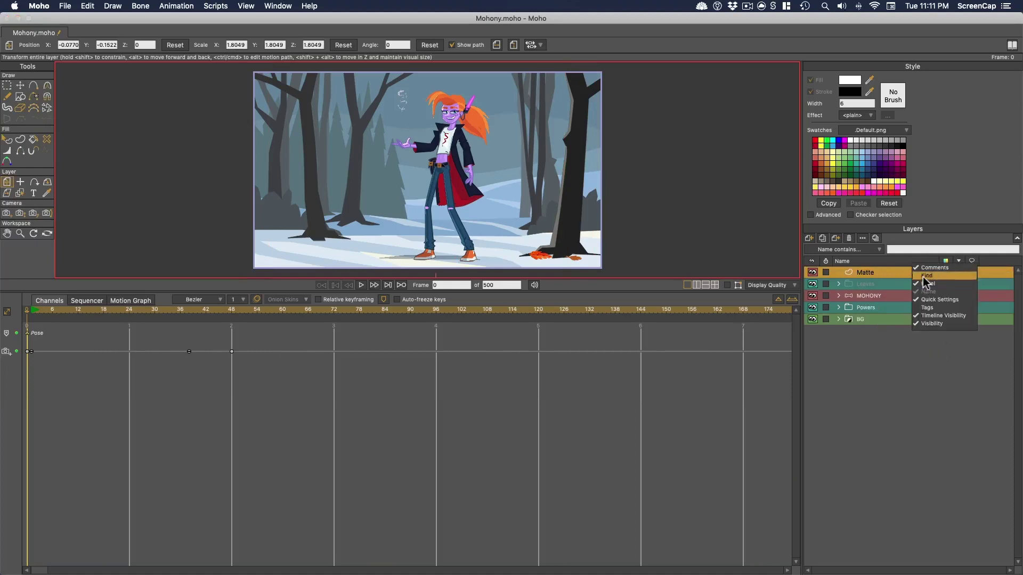
pyautogui.click(937, 307)
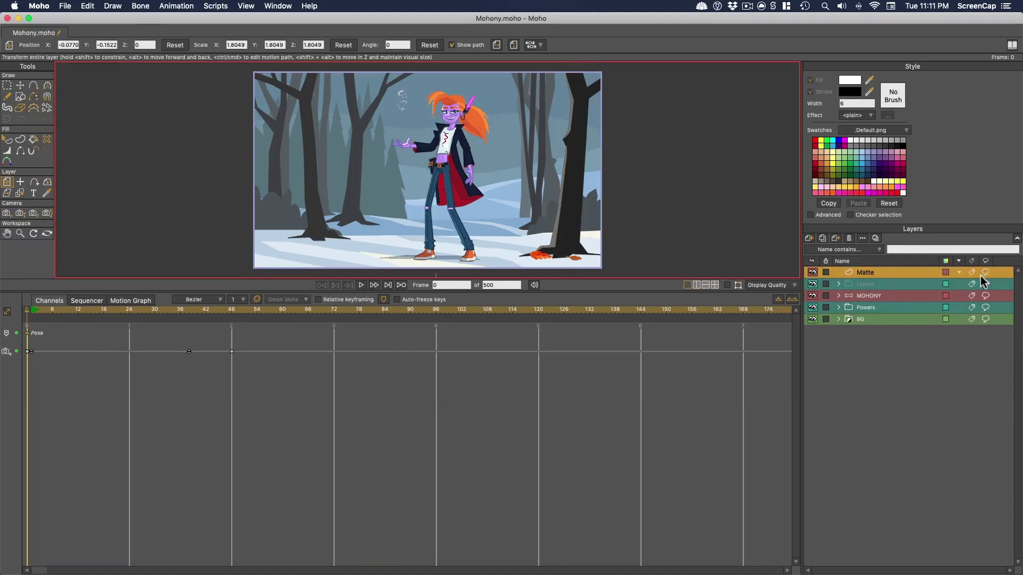
pyautogui.click(972, 272)
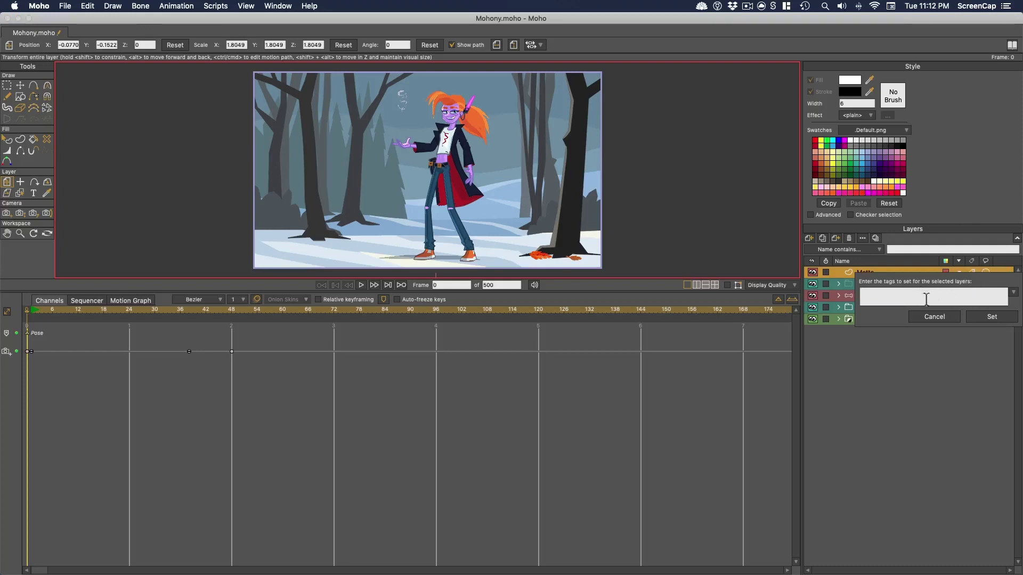
pyautogui.click(934, 318)
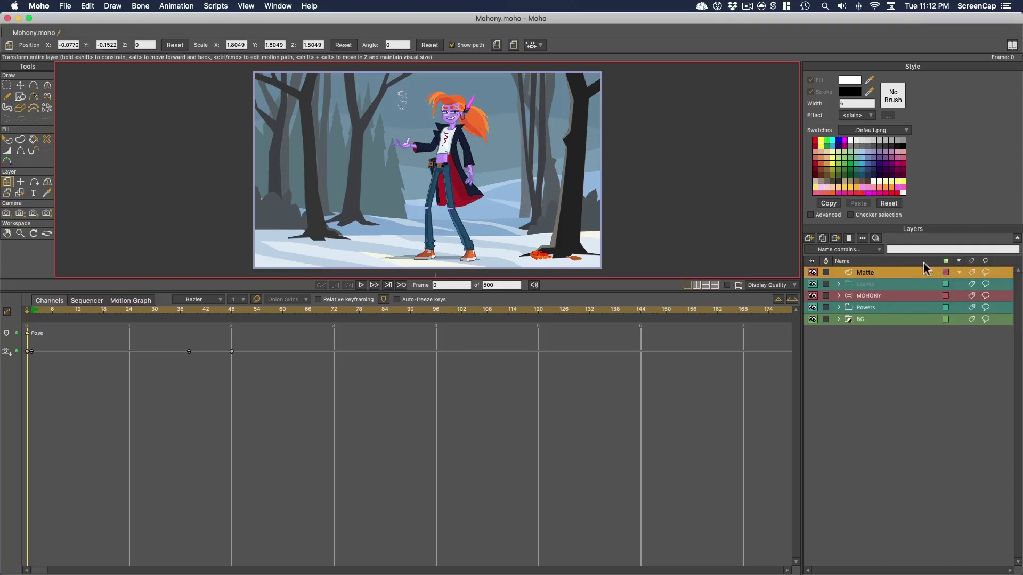
# Add the Kind column to the layer list and narrow the Name column so the layer kinds fit
pyautogui.rightClick(899, 260)
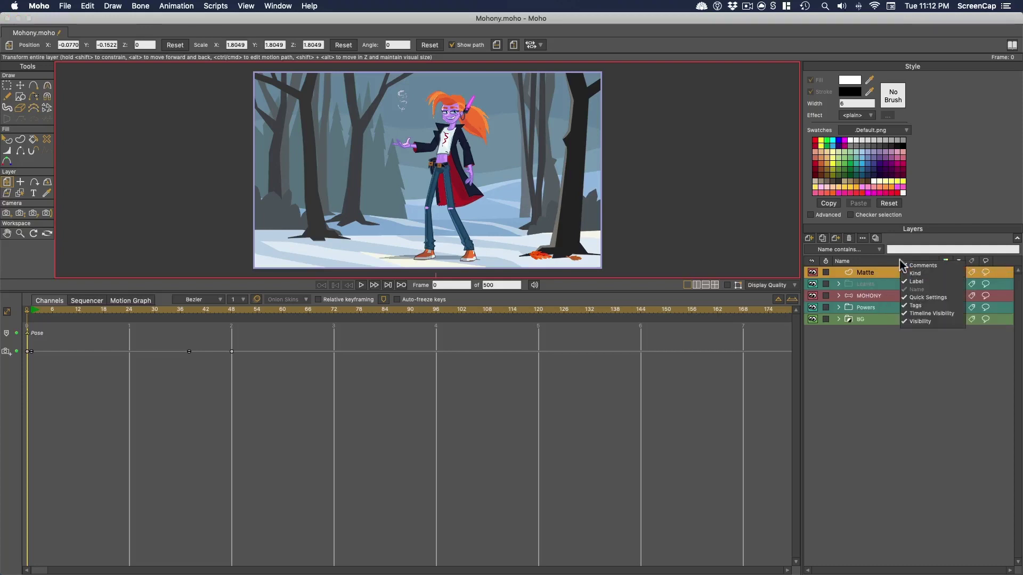
pyautogui.click(915, 273)
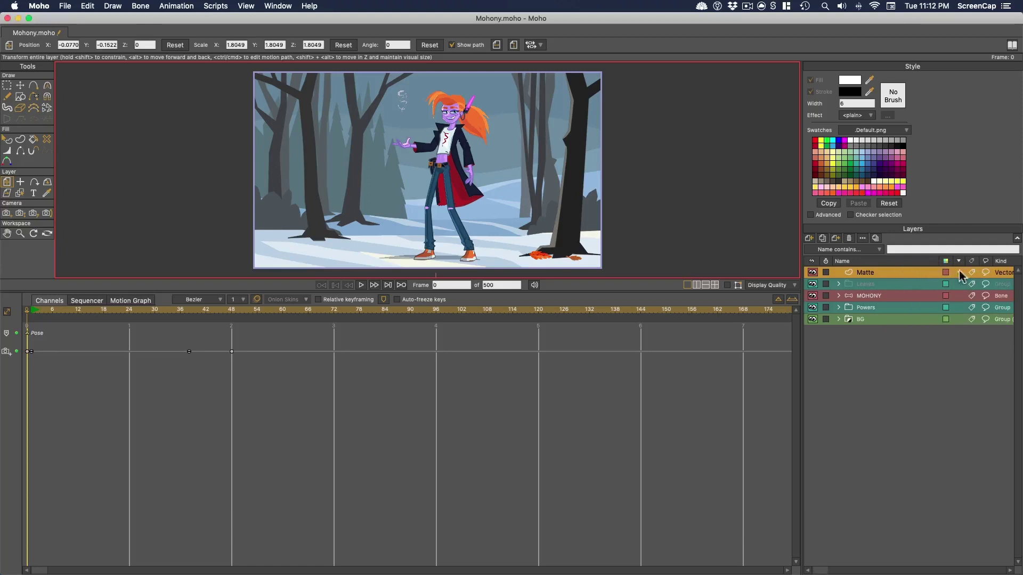
pyautogui.moveTo(937, 261); pyautogui.dragTo(905, 260)
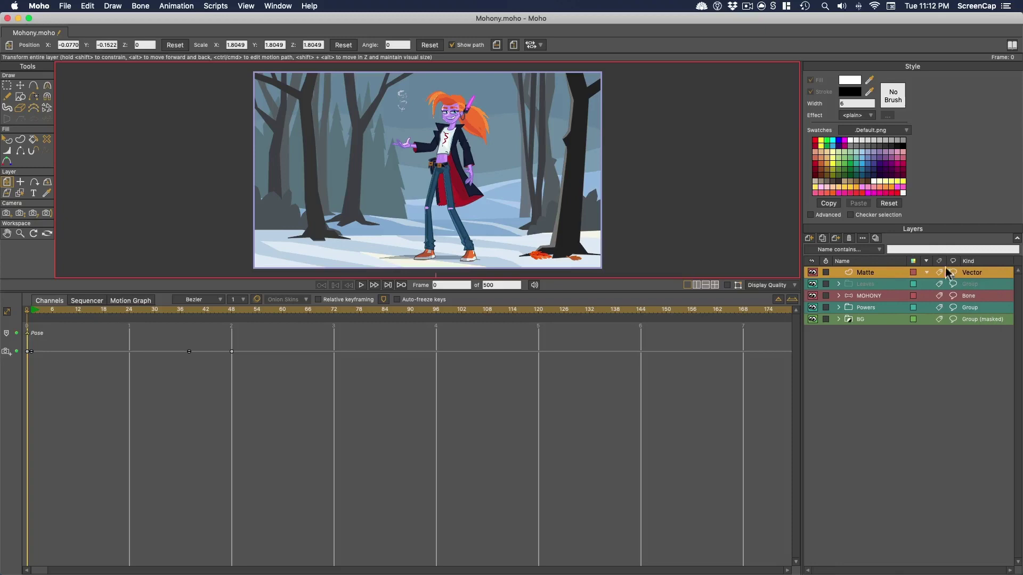
# Hide the Kind, Comments and Tags columns in the layer list
pyautogui.rightClick(879, 262)
pyautogui.click(892, 274)
pyautogui.rightClick(882, 265)
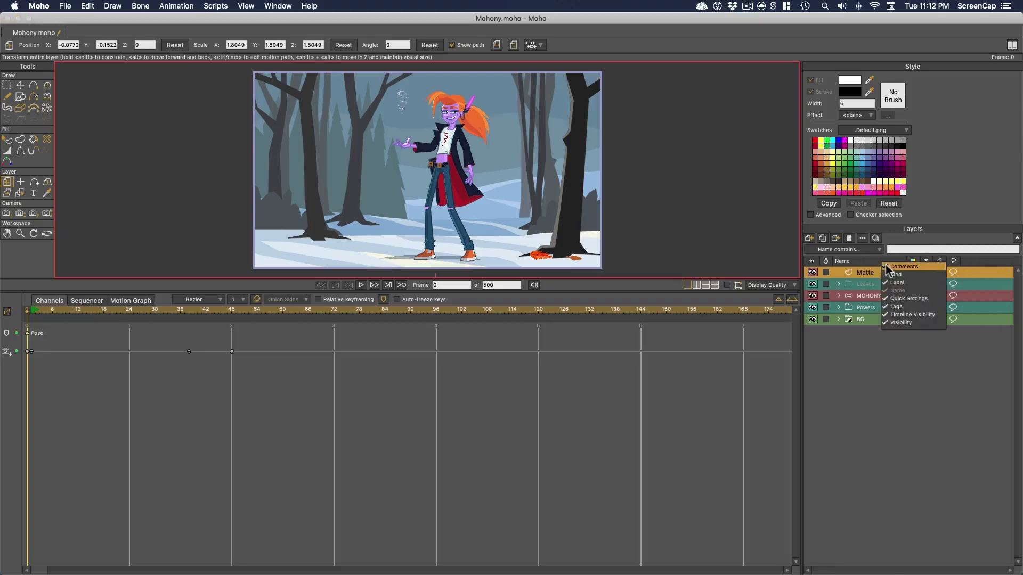
pyautogui.click(882, 264)
pyautogui.rightClick(884, 261)
pyautogui.click(898, 305)
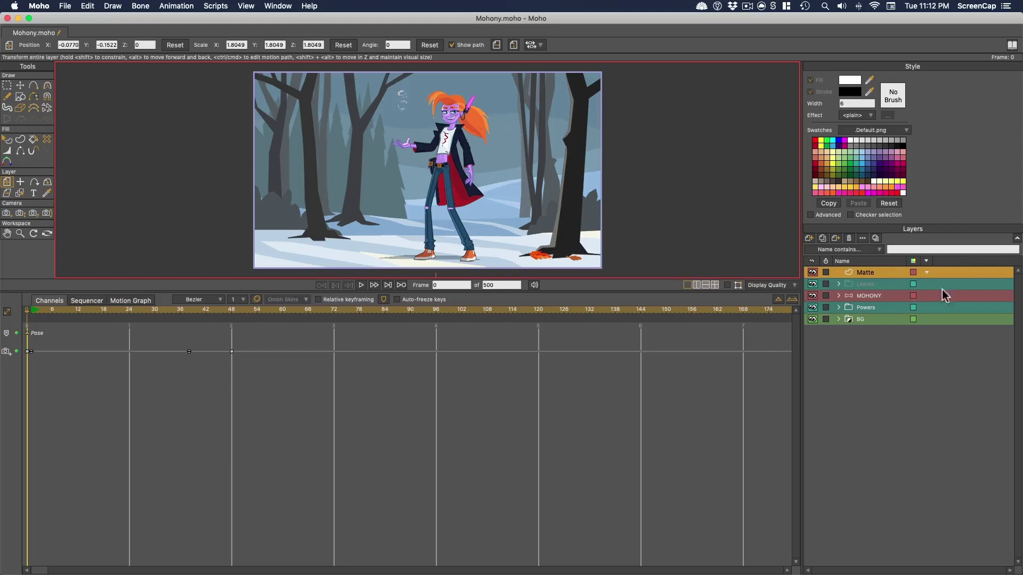
# Turn on layer list sorting and sort the layers by name in ascending and descending order
pyautogui.click(1018, 240)
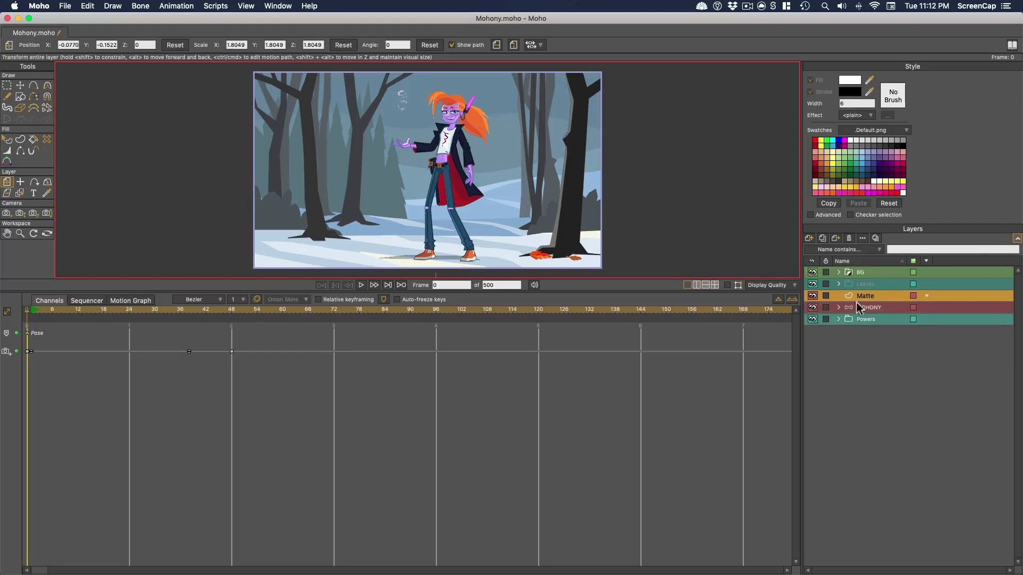
pyautogui.click(852, 260)
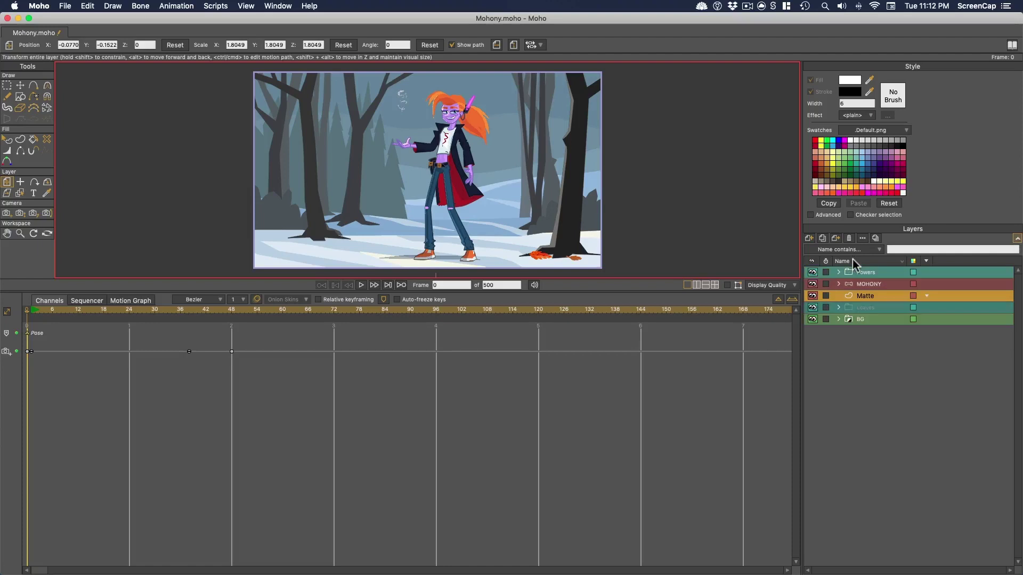
pyautogui.click(868, 262)
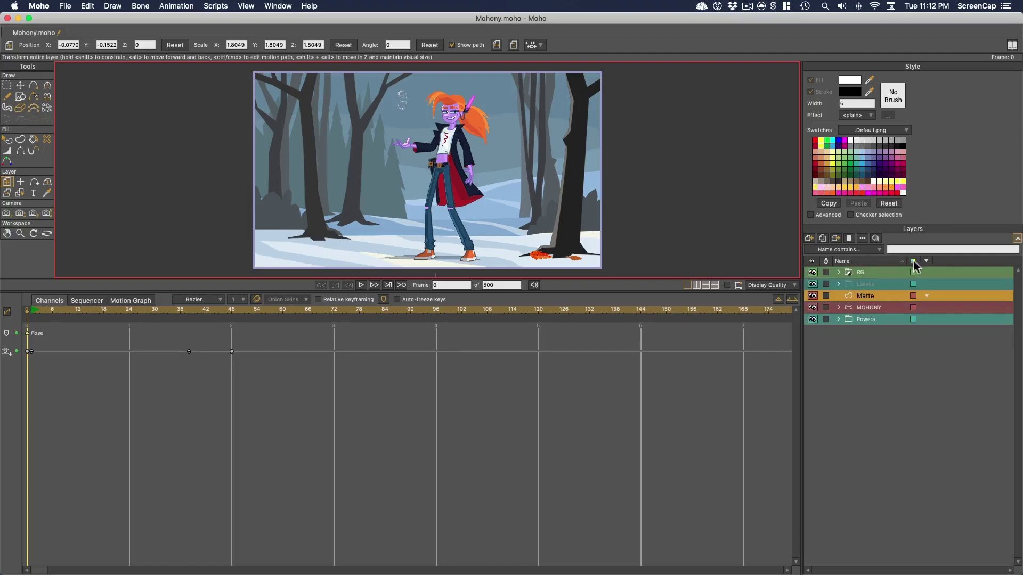
# Sort the layer list by label color, and turn sorting off to restore the original layer order
pyautogui.click(913, 261)
pyautogui.click(912, 261)
pyautogui.click(1016, 237)
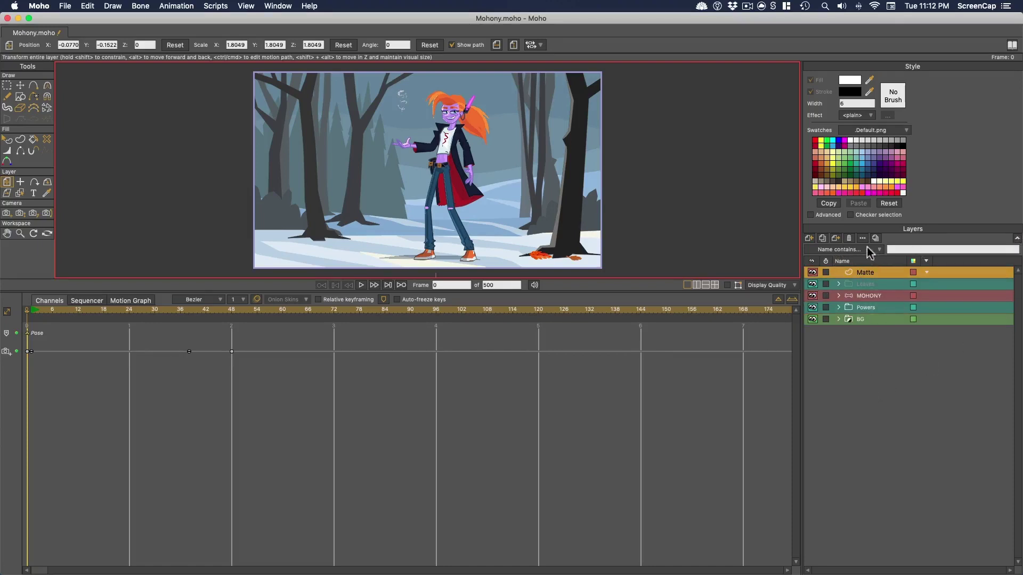
# Filter the layer list by kind containing "bone"
pyautogui.click(880, 250)
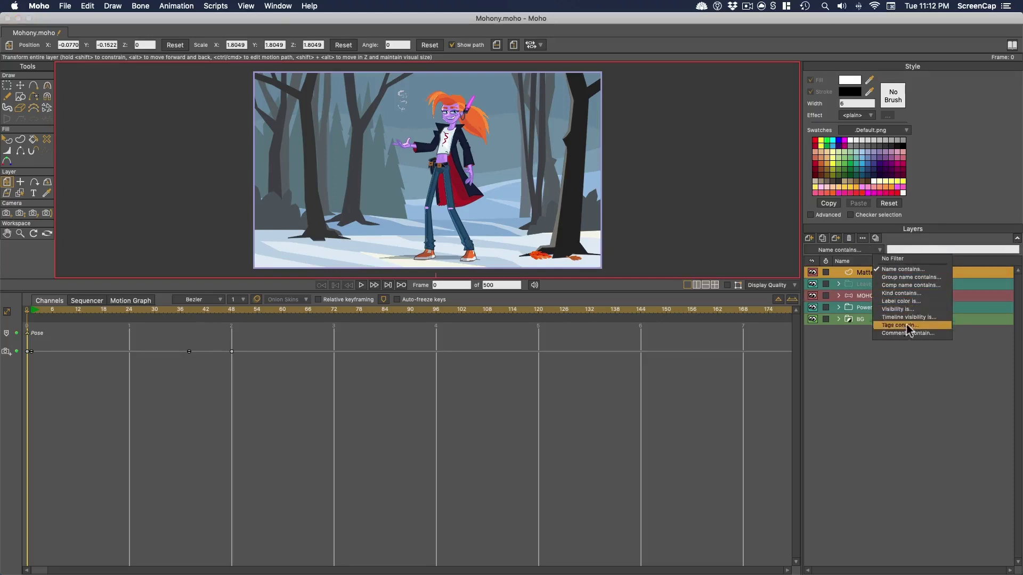
pyautogui.click(893, 294)
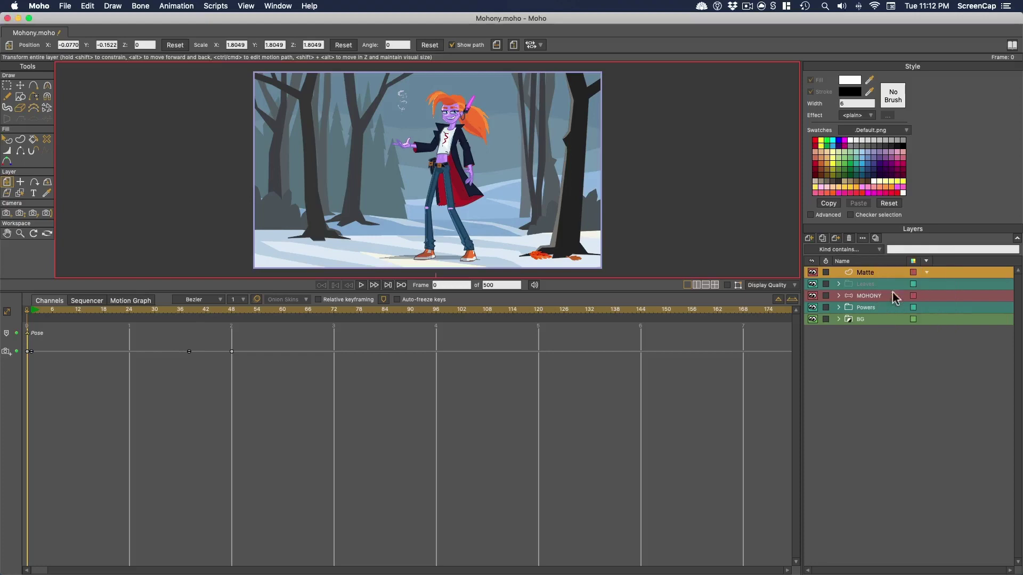
pyautogui.click(904, 248)
pyautogui.write('bone')
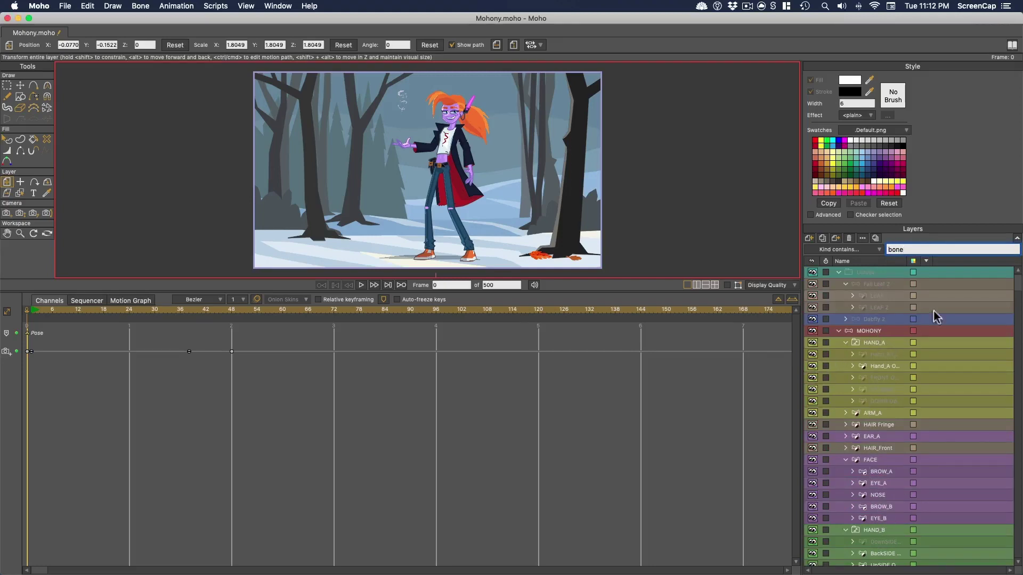
pyautogui.click(872, 250)
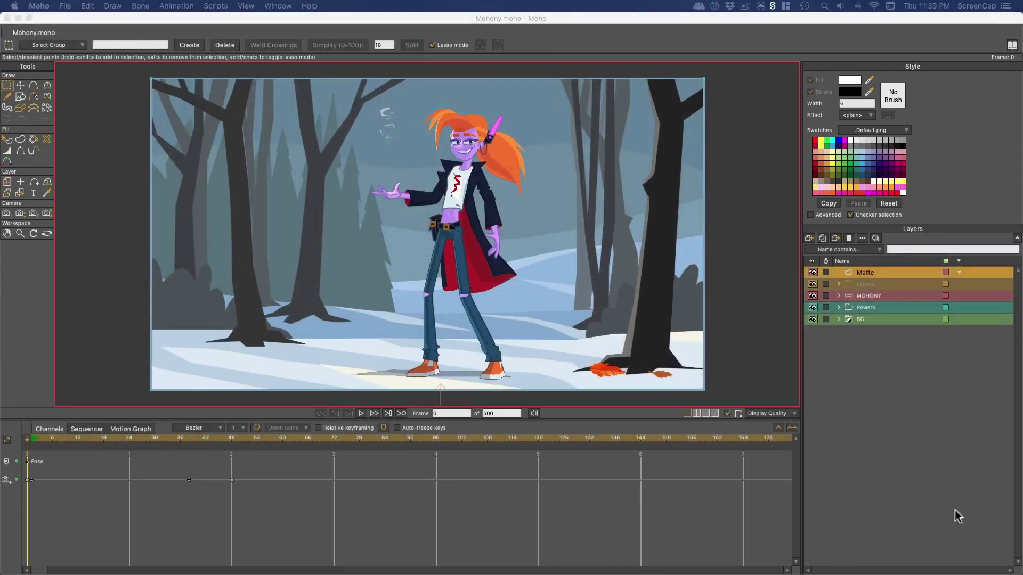
# Expand the BG group and hide all layers except its background ones, such as Far Bank, Distant Trees, Far Field and Sky
pyautogui.click(937, 474)
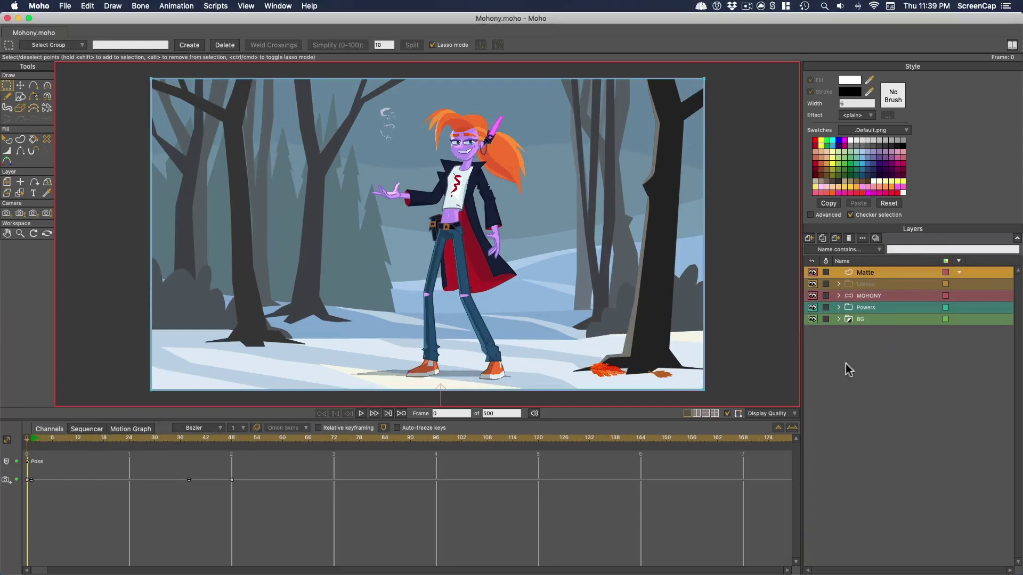
pyautogui.click(838, 319)
pyautogui.moveTo(812, 272); pyautogui.dragTo(814, 421)
pyautogui.scroll(-1, 815, 313)
pyautogui.scroll(-3, 813, 420)
pyautogui.moveTo(813, 345); pyautogui.dragTo(814, 501)
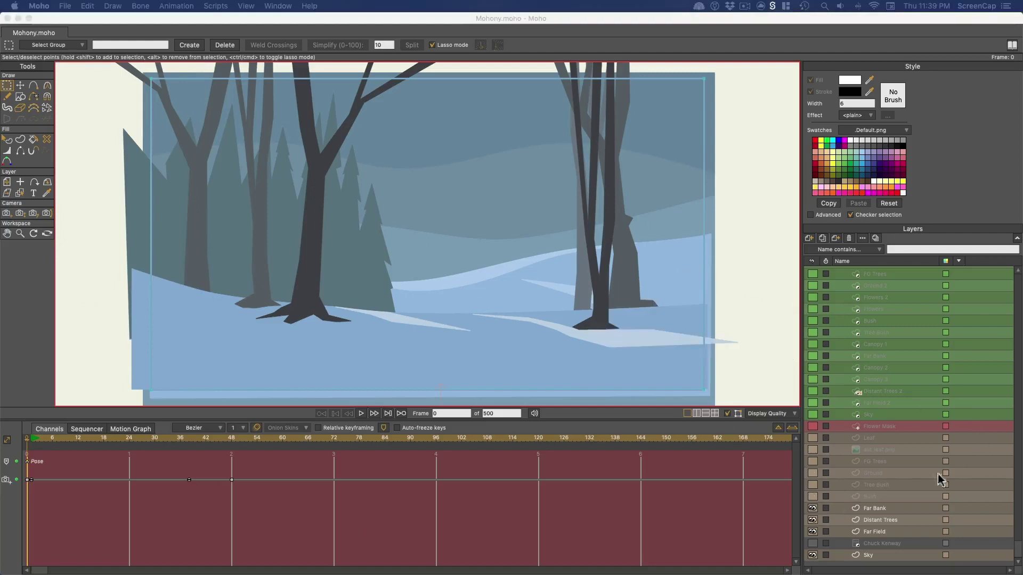
# Create a new layer comp named Background from the currently visible layers
pyautogui.click(875, 239)
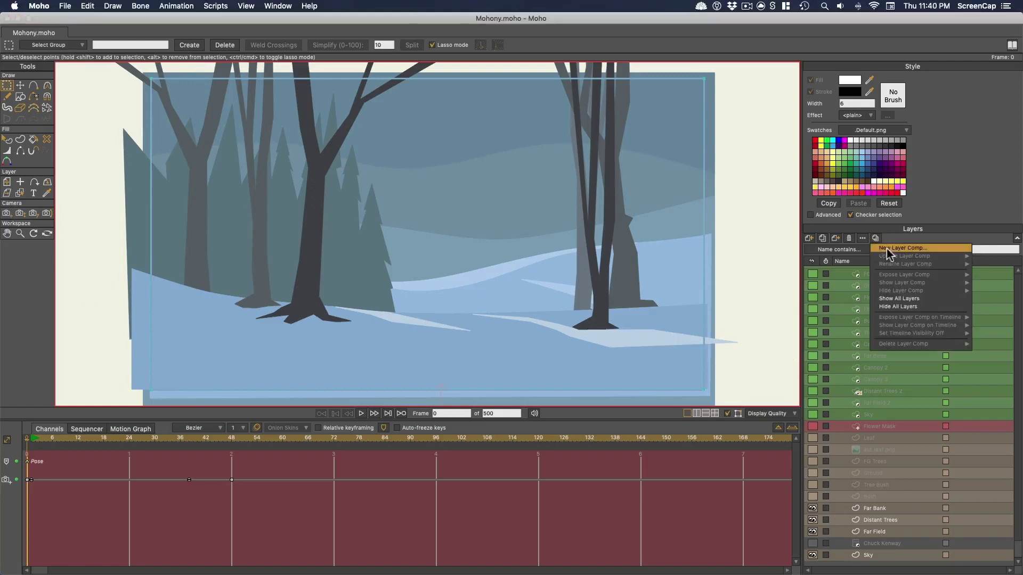
pyautogui.click(887, 249)
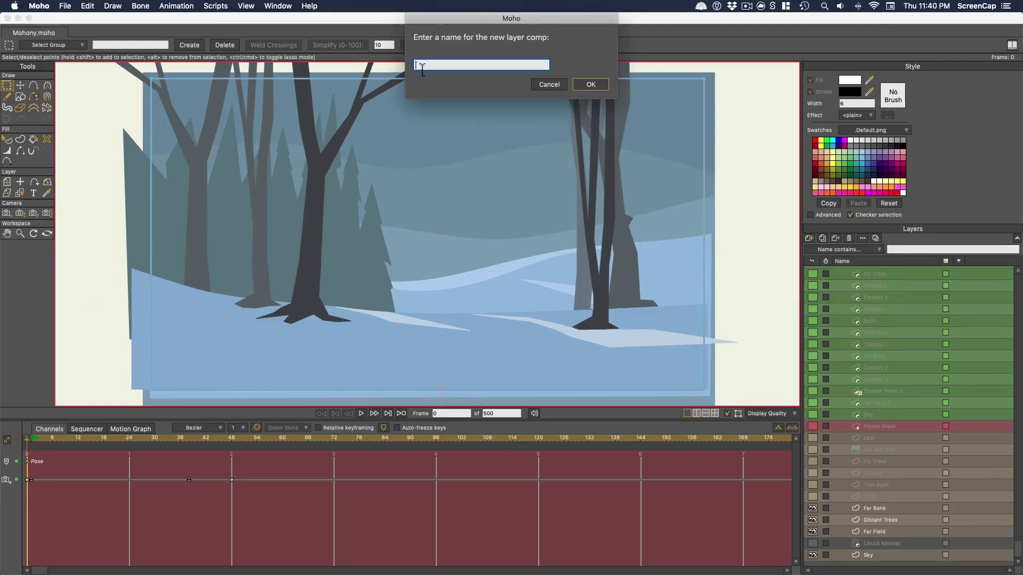
pyautogui.write('Background')
pyautogui.press('Return')
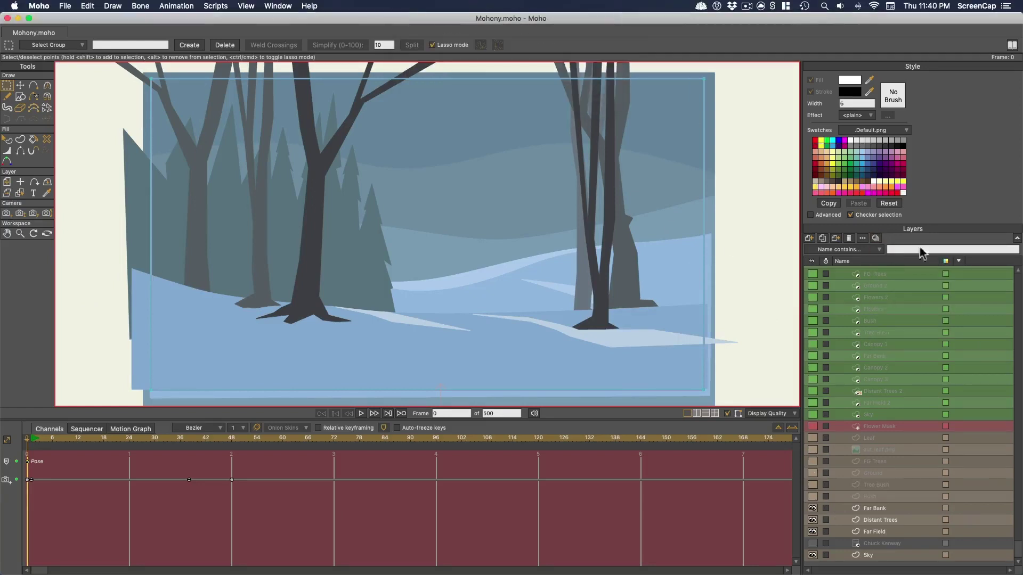
# Show all layers through the layer comp options and collapse the BG group
pyautogui.click(875, 238)
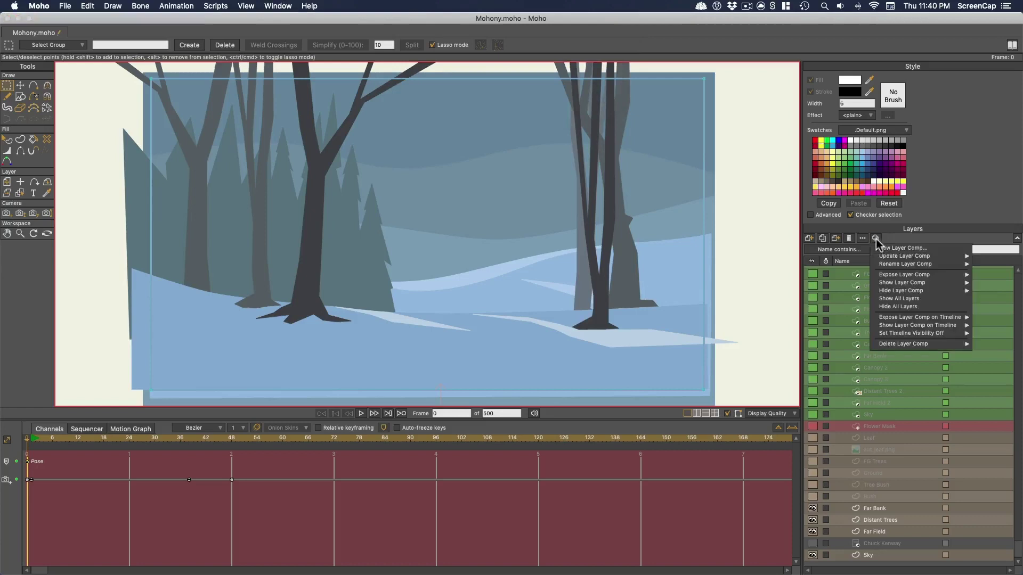
pyautogui.moveTo(906, 292)
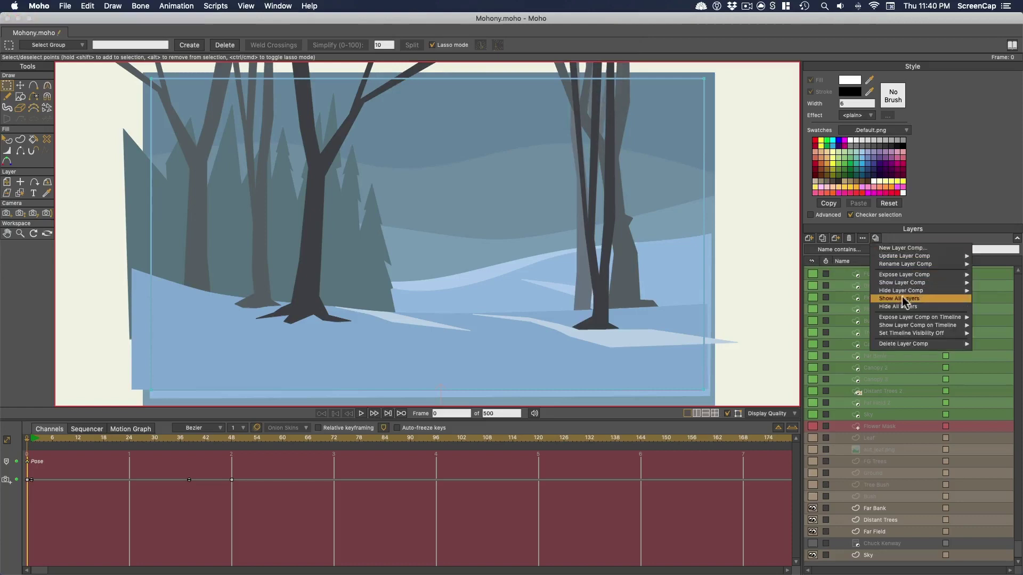
pyautogui.click(903, 302)
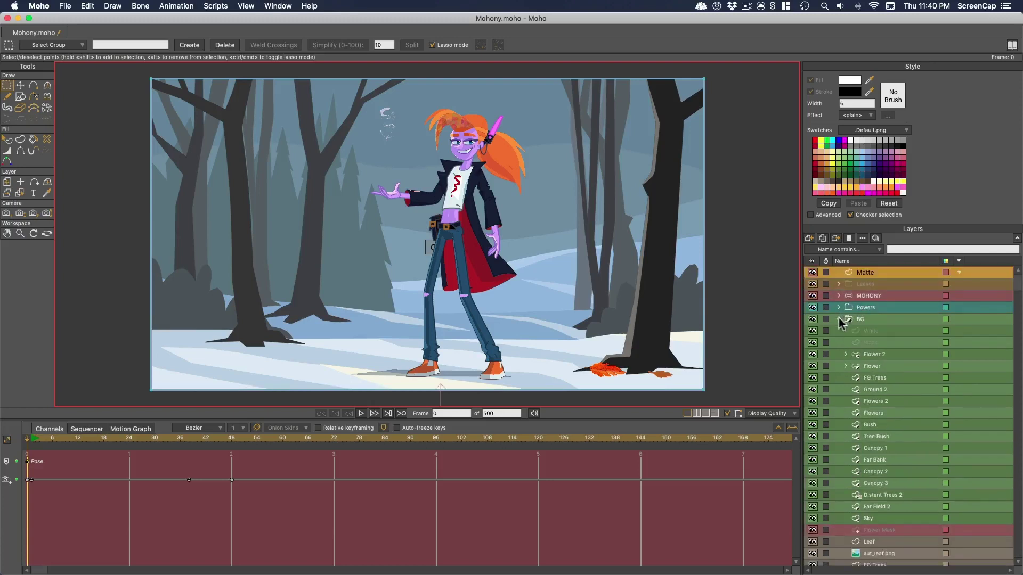
pyautogui.click(838, 319)
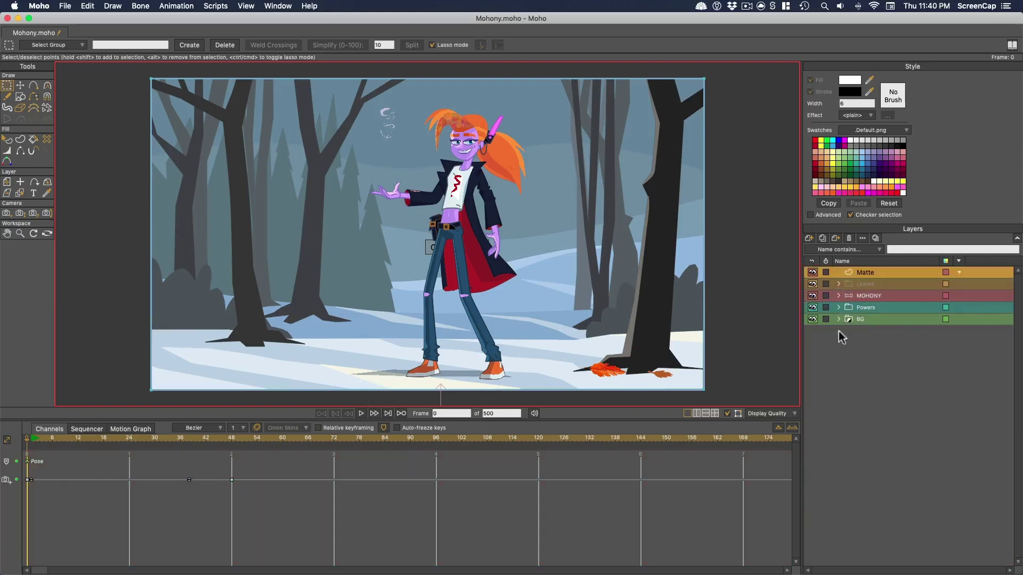
# Expose the Background layer comp, and make all layers visible again
pyautogui.click(875, 238)
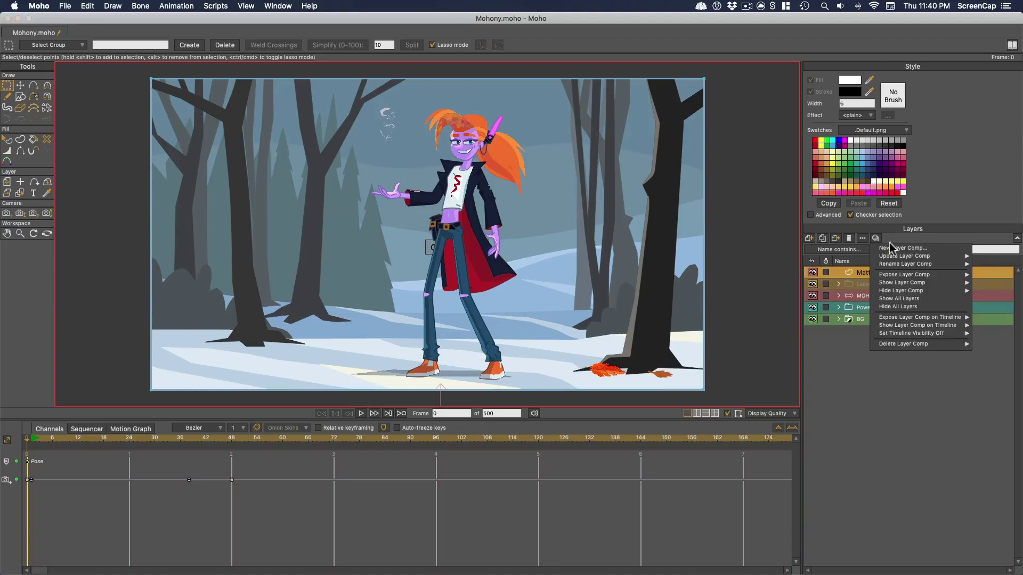
pyautogui.moveTo(892, 287)
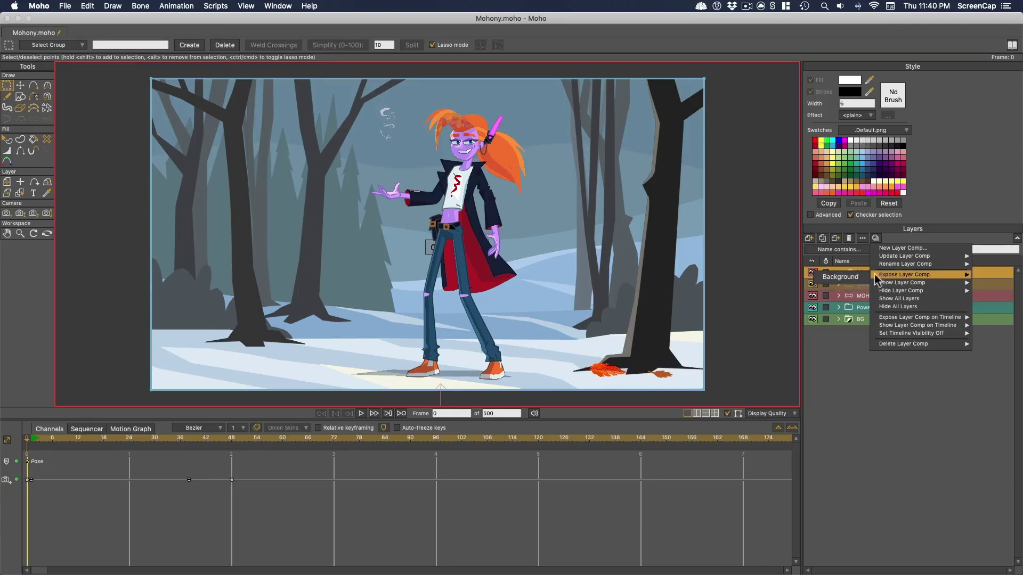
pyautogui.click(844, 278)
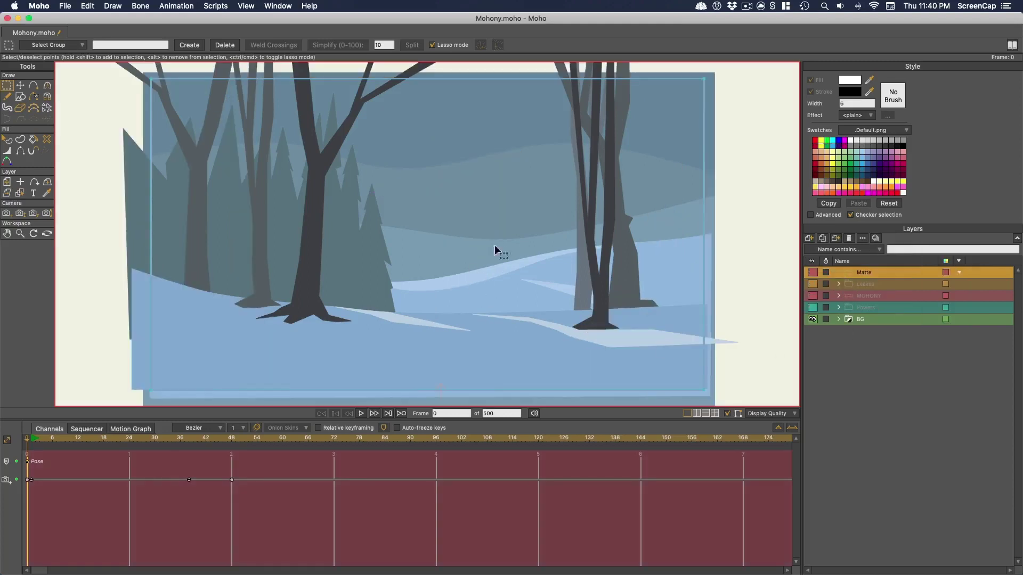
pyautogui.click(876, 238)
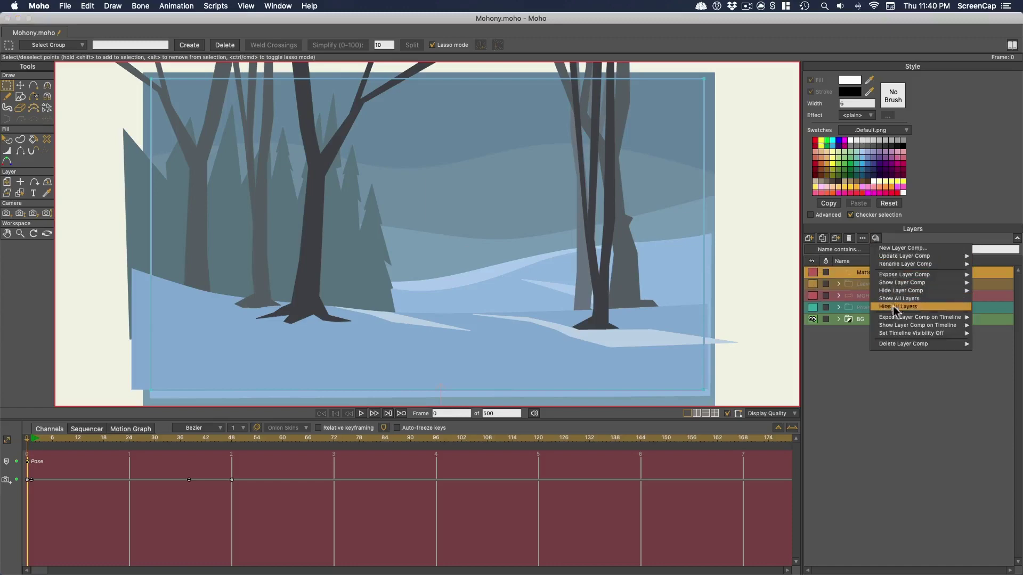
pyautogui.moveTo(893, 324)
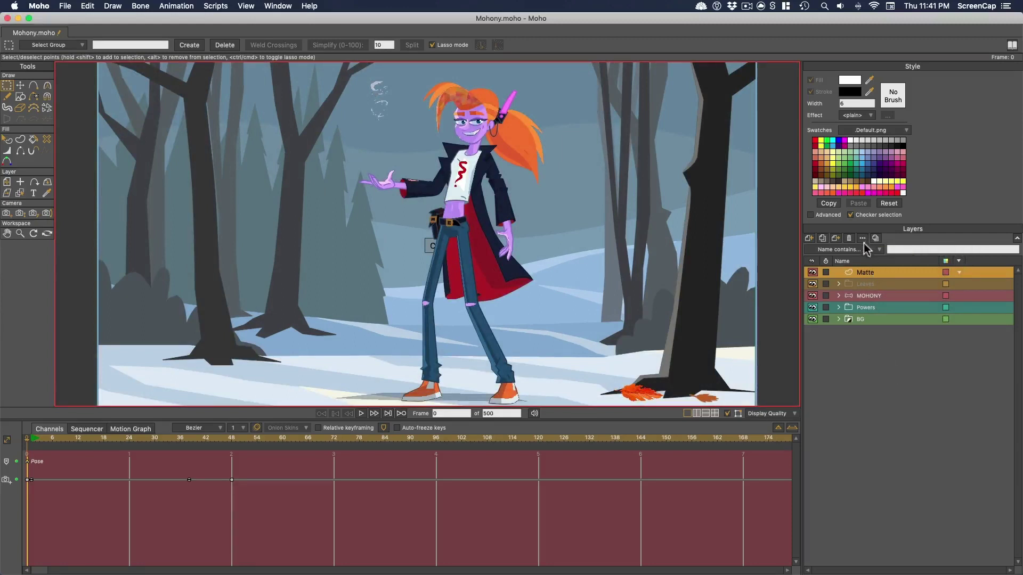
# Open the MOHONY layer's settings and try Coral as its layer color
pyautogui.doubleClick(883, 297)
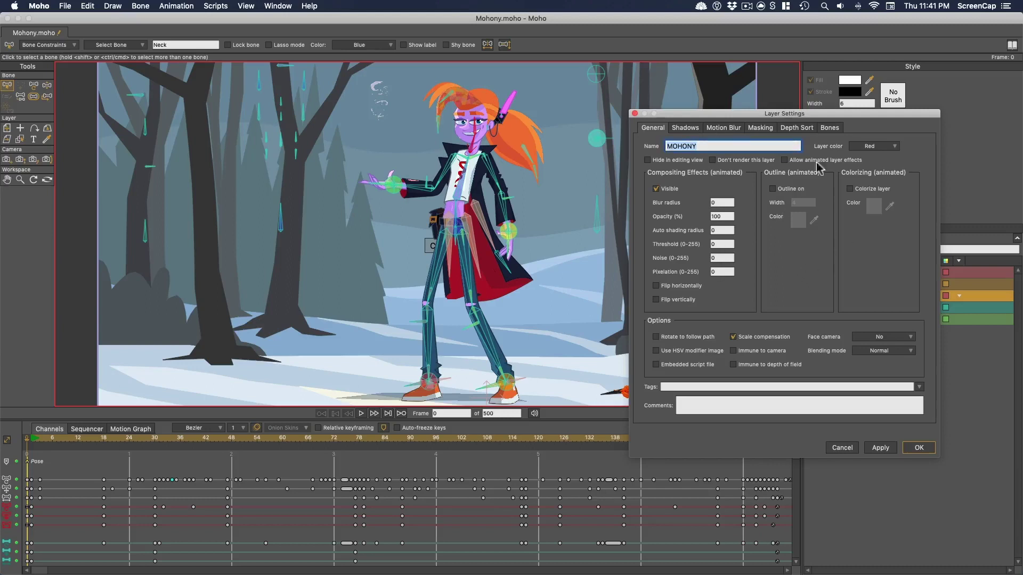
pyautogui.click(876, 147)
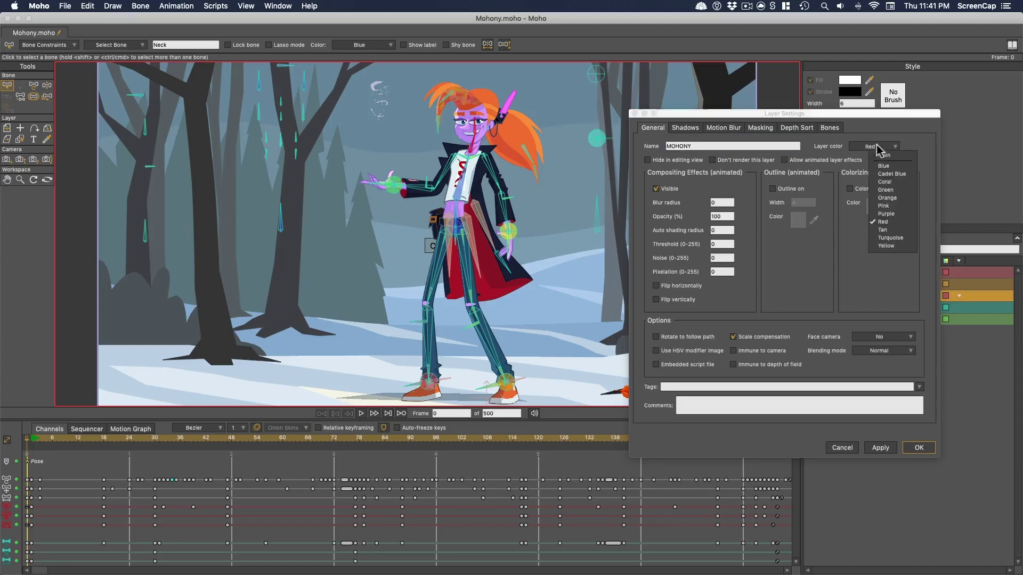
pyautogui.click(884, 182)
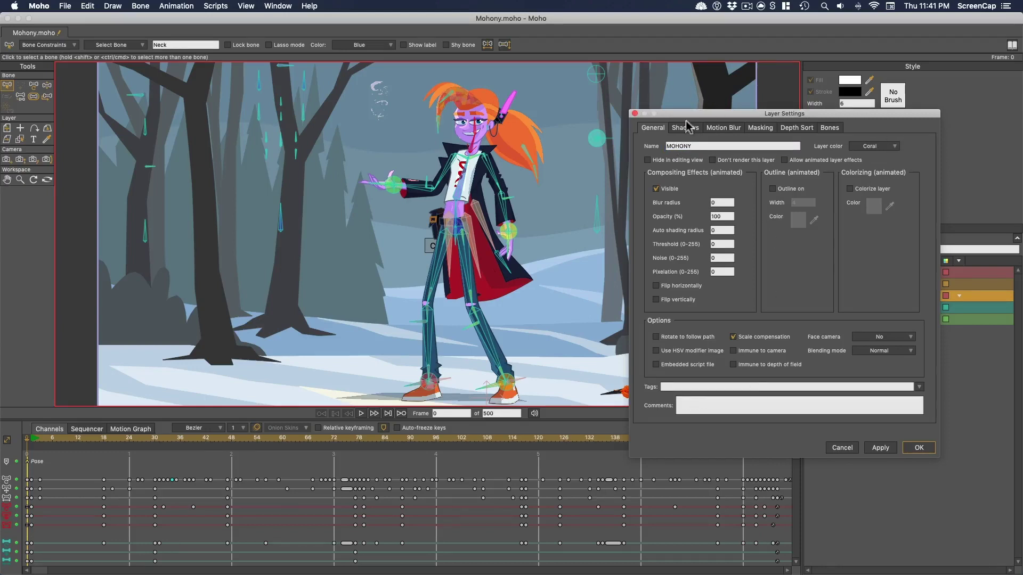
# Examine the MOHONY layer's Shadows, Motion Blur, Masking, Depth Sort, Bones and General settings, and leave them without saving changes
pyautogui.click(686, 129)
pyautogui.click(725, 129)
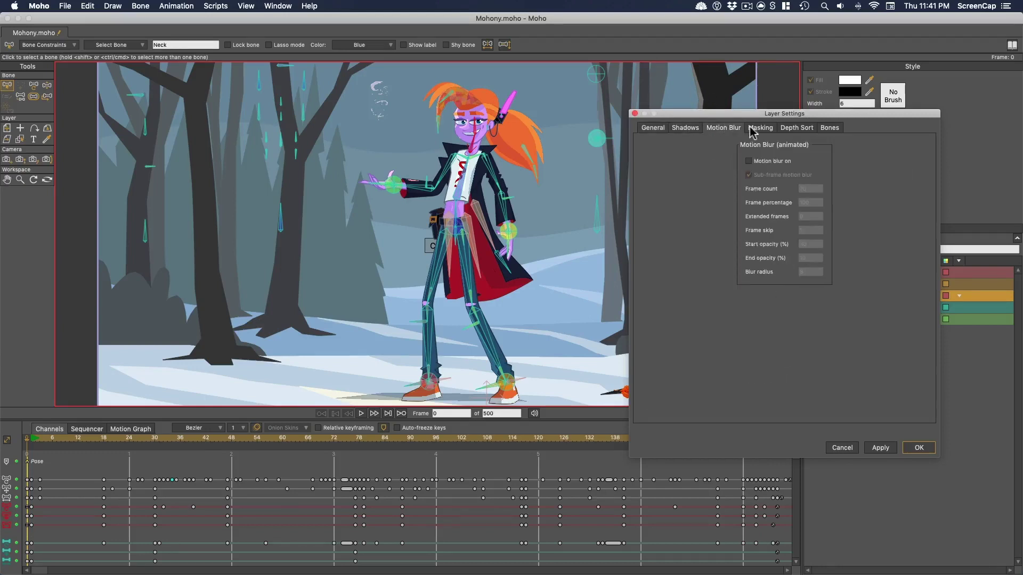
pyautogui.click(757, 129)
pyautogui.click(799, 130)
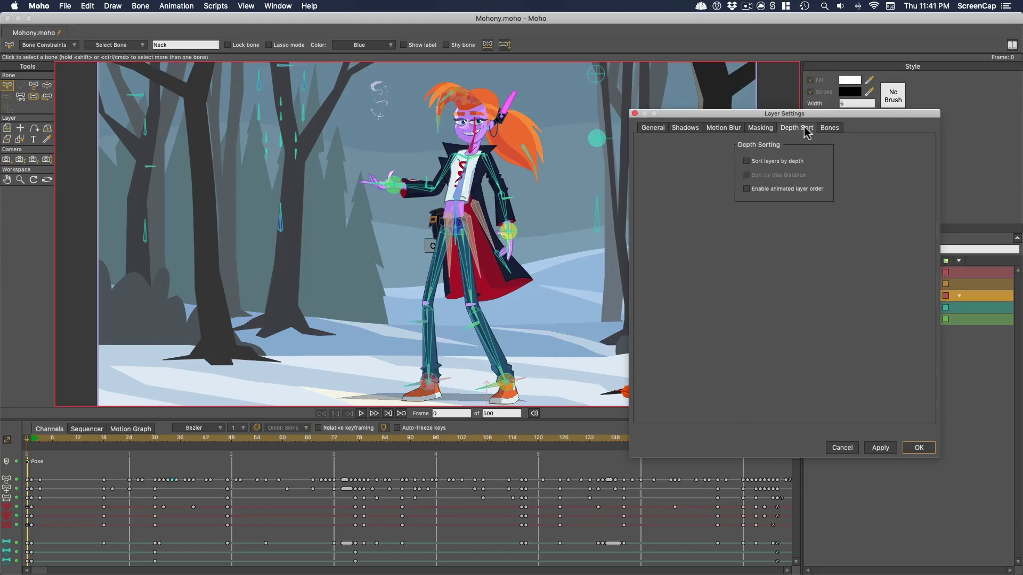
pyautogui.click(835, 129)
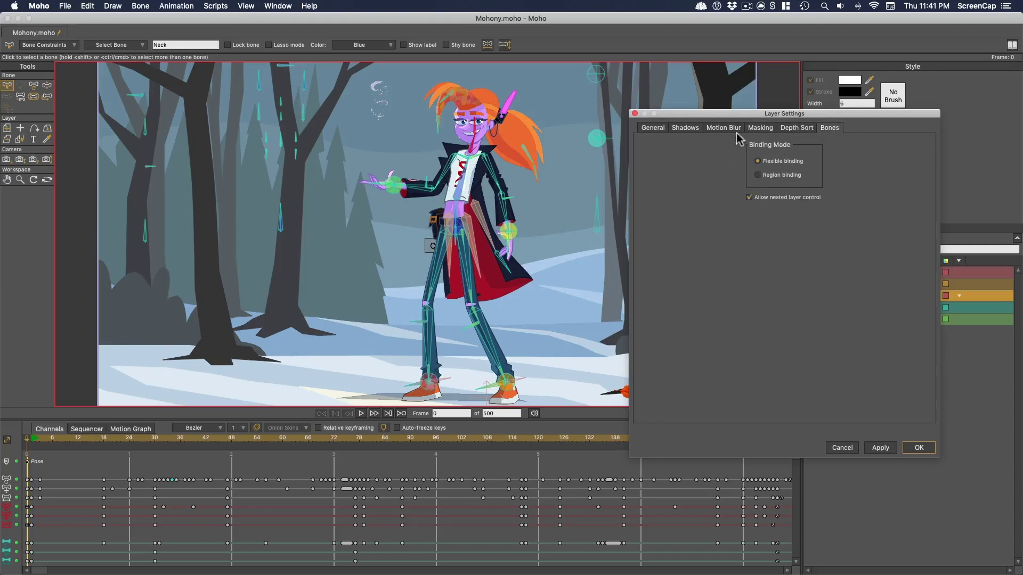
pyautogui.click(654, 129)
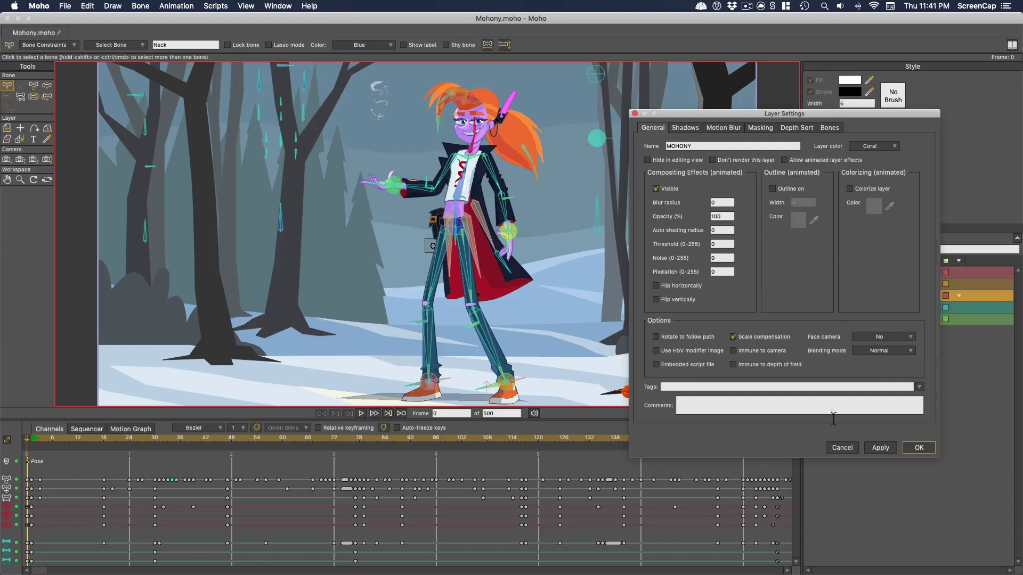
pyautogui.click(842, 448)
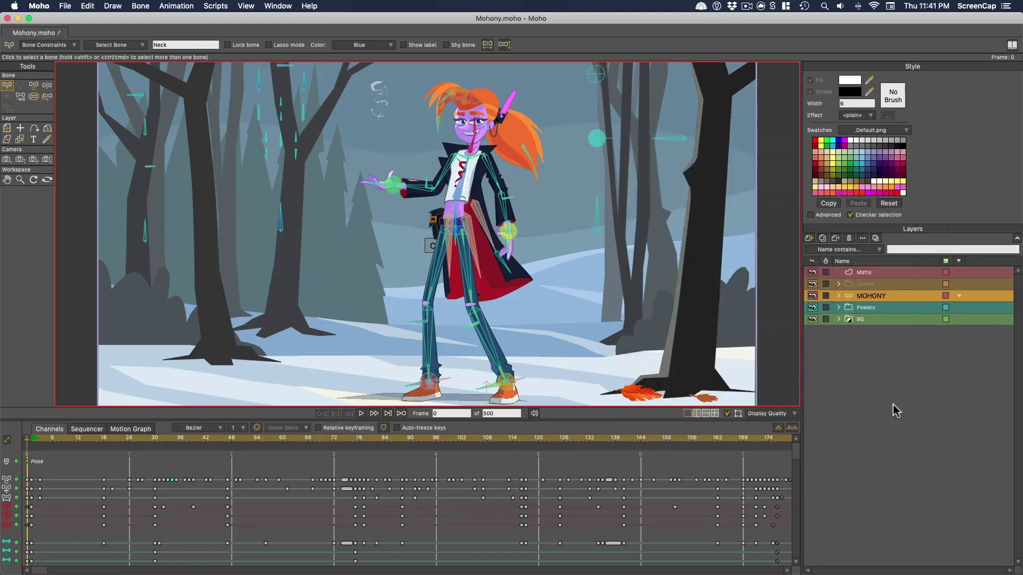
pyautogui.doubleClick(868, 297)
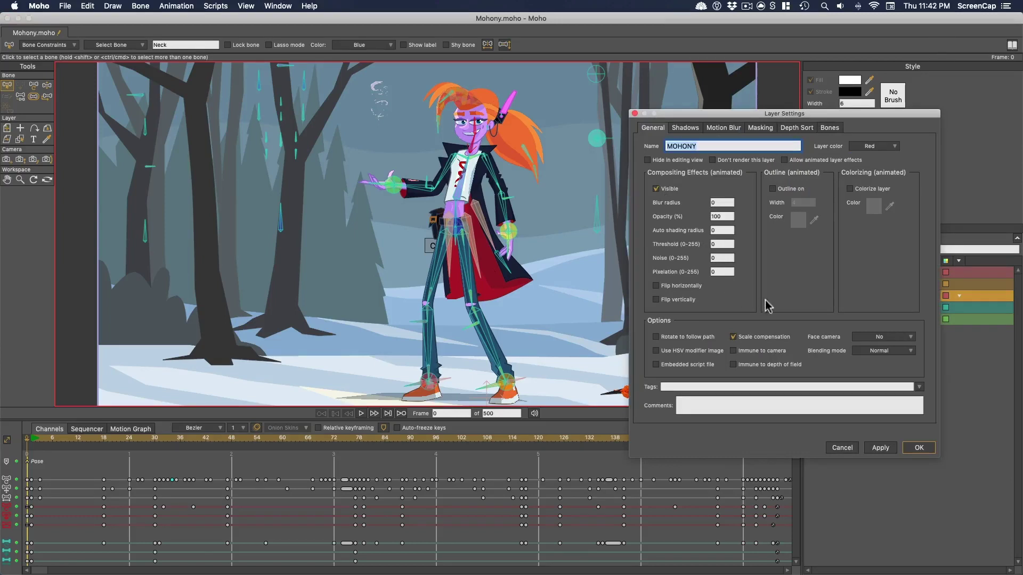
pyautogui.click(842, 448)
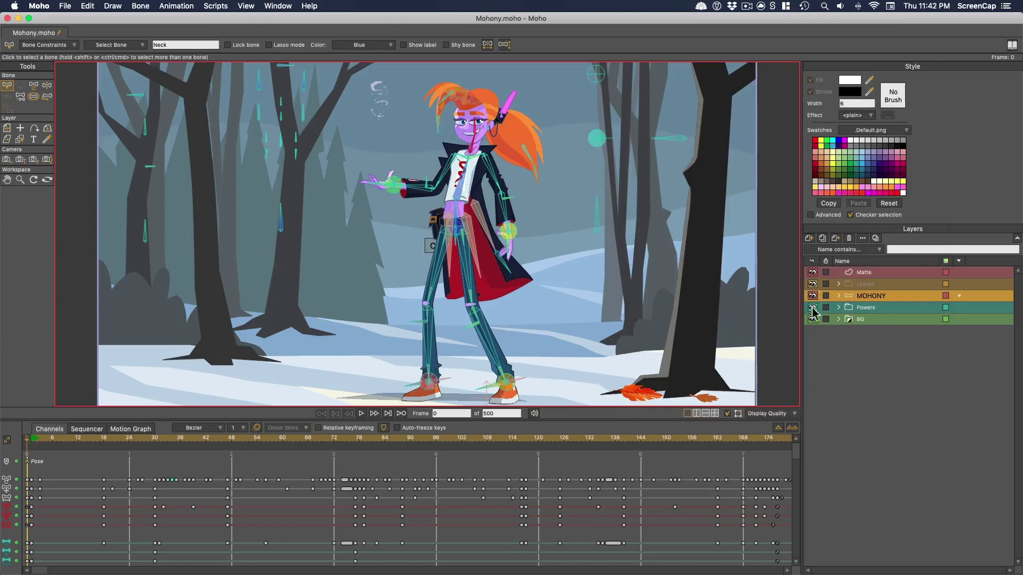
# Show the layers in the Sequencer and scrub the timeline to frame 118
pyautogui.click(87, 429)
pyautogui.click(118, 437)
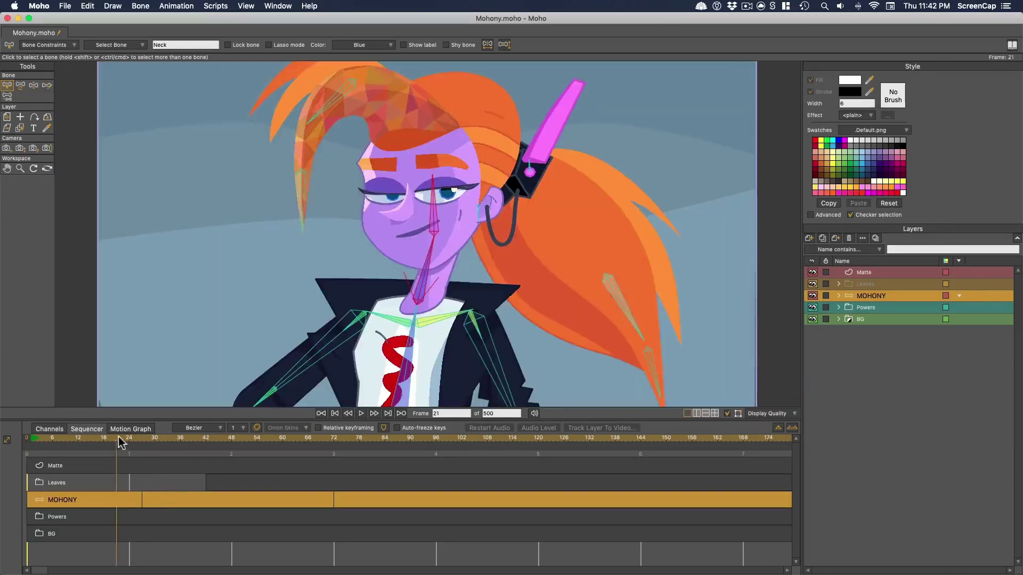
pyautogui.moveTo(118, 438); pyautogui.dragTo(410, 454)
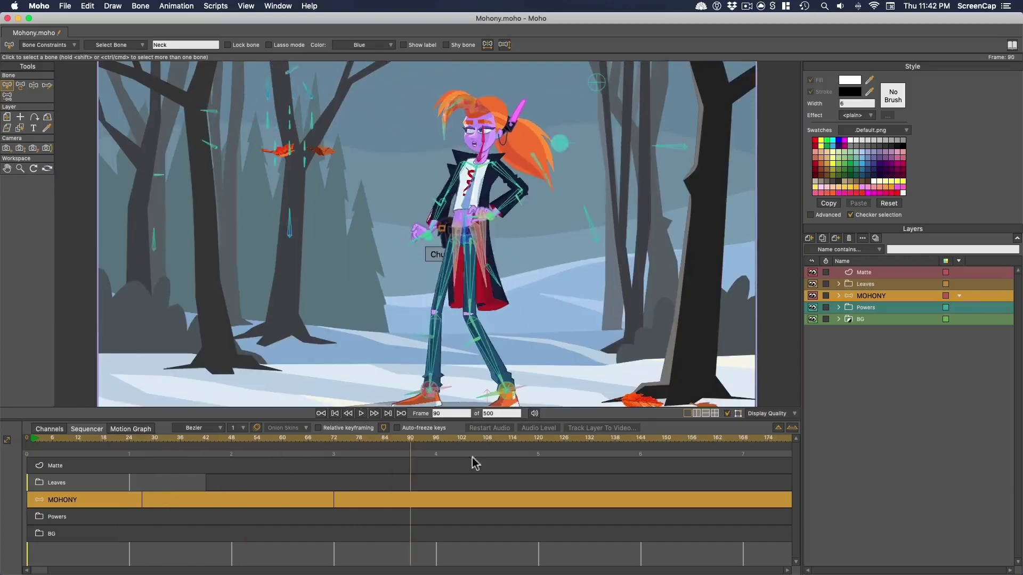
pyautogui.moveTo(472, 457); pyautogui.dragTo(530, 492)
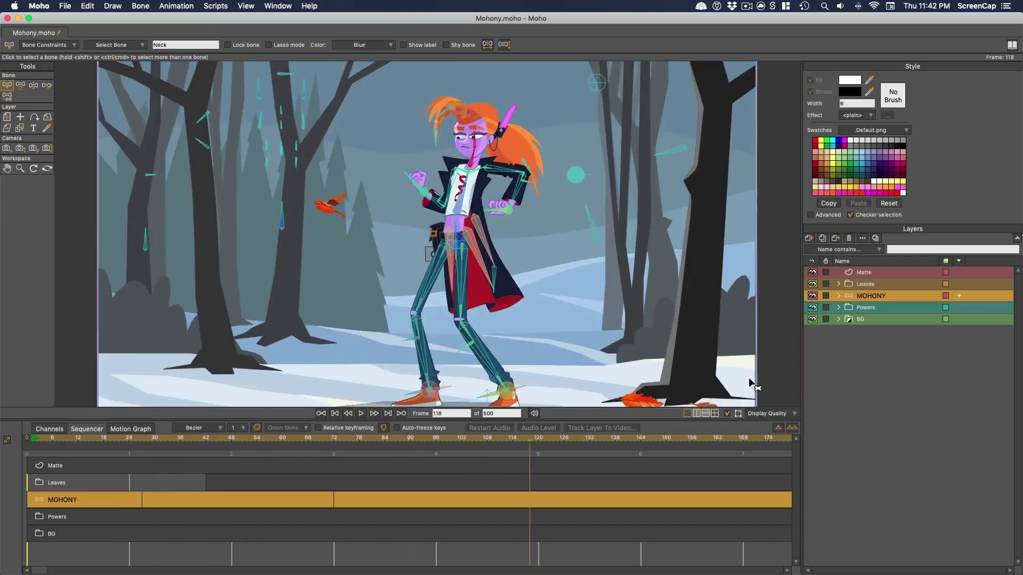
# Toggle the MOHONY layer's visibility in the layer list off and back on, twice
pyautogui.click(812, 296)
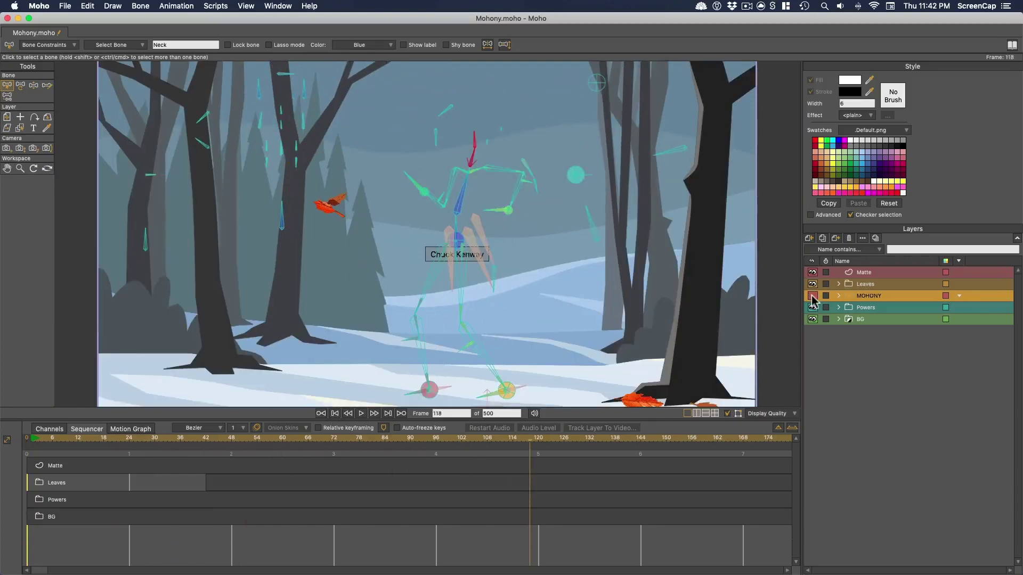
pyautogui.click(812, 297)
pyautogui.click(812, 296)
pyautogui.click(812, 297)
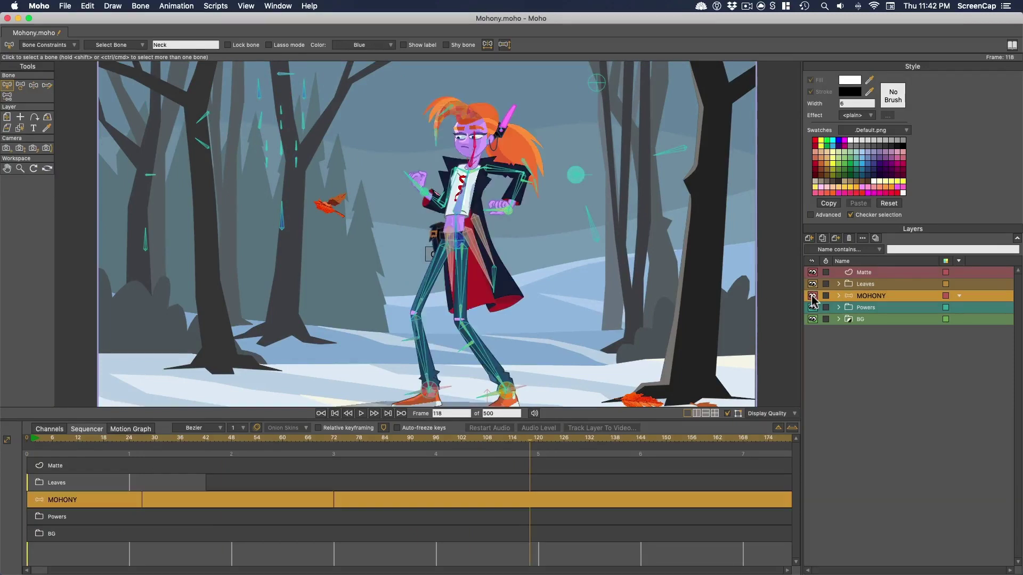
# Animate the MOHONY layer's visibility in its layer settings, turning Visible off at frame 118 and on again at frame 150
pyautogui.doubleClick(898, 296)
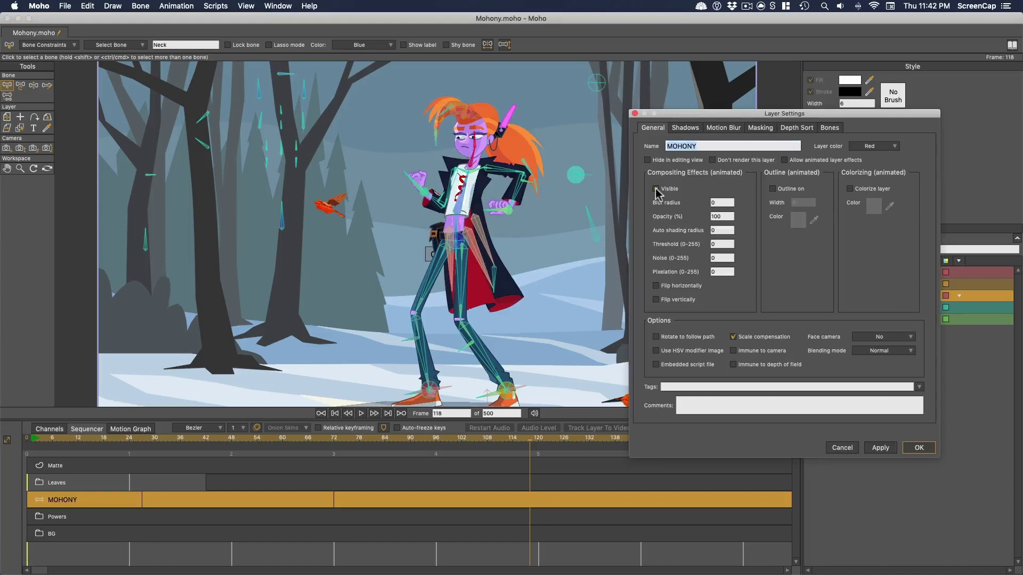
pyautogui.click(879, 447)
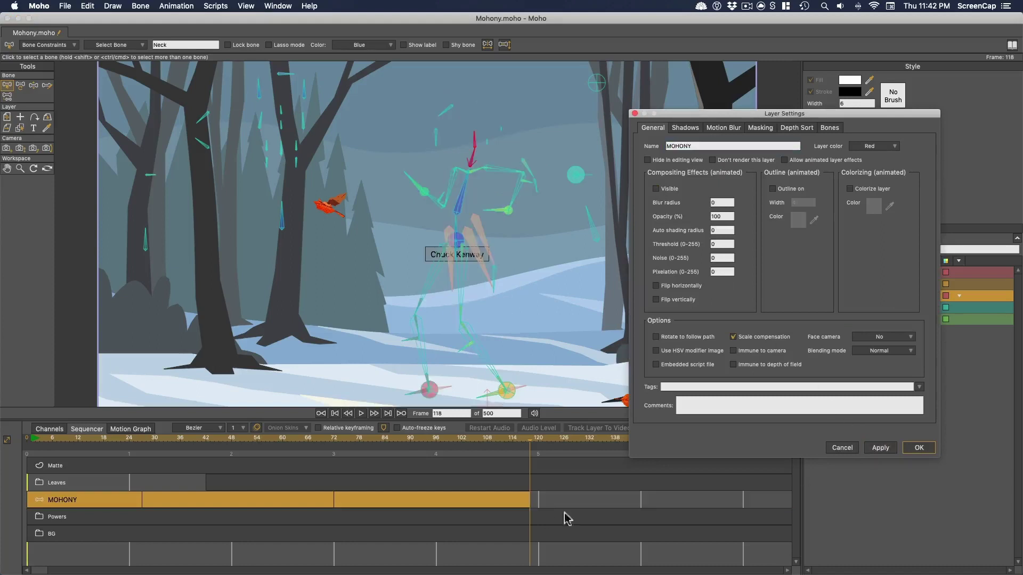
pyautogui.moveTo(519, 438); pyautogui.dragTo(668, 448)
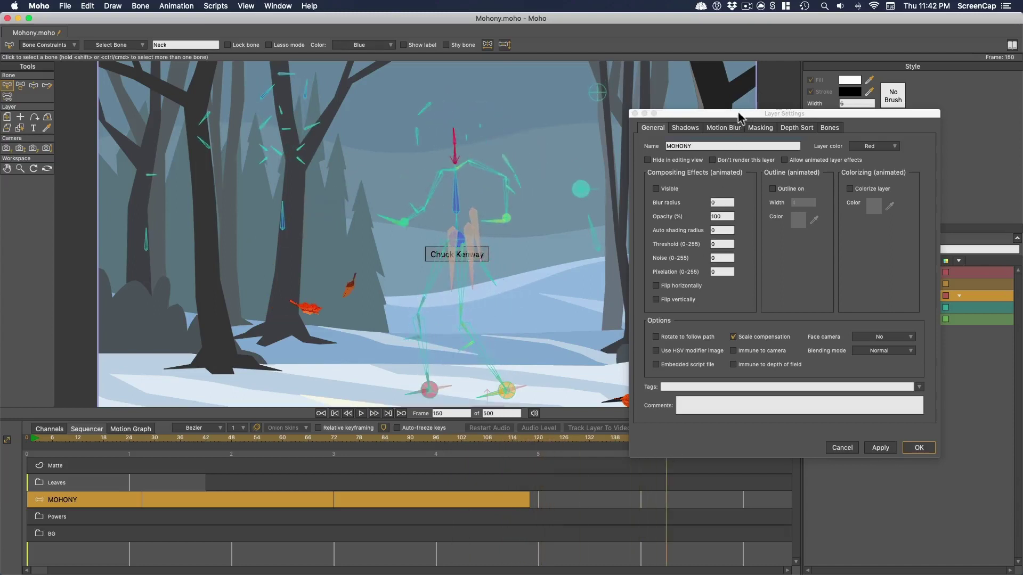
pyautogui.moveTo(739, 116); pyautogui.dragTo(779, 67)
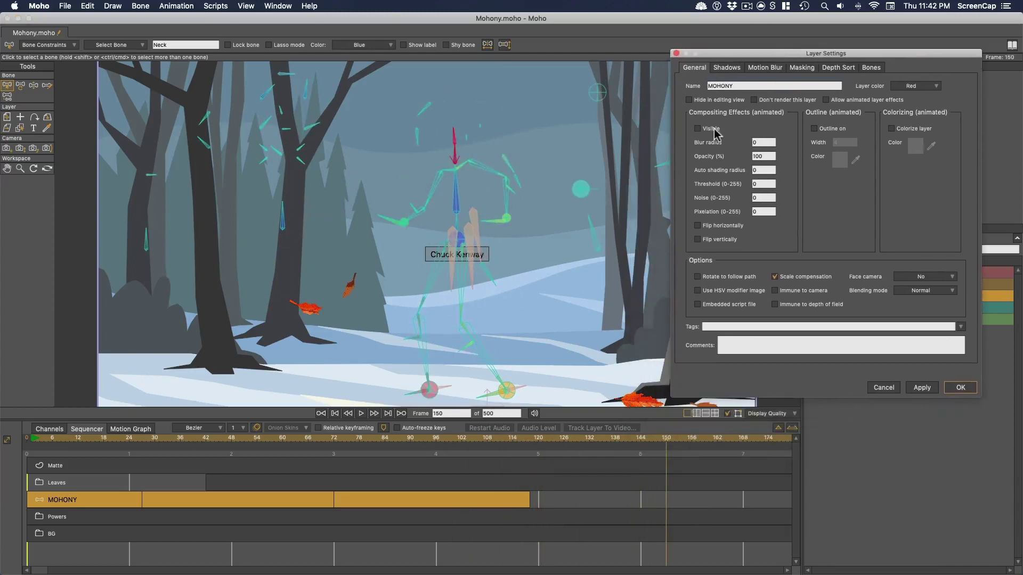
pyautogui.click(922, 388)
# Scrub the timeline across the hidden range to check the MOHONY layer's animated visibility, and close its layer settings
pyautogui.click(629, 442)
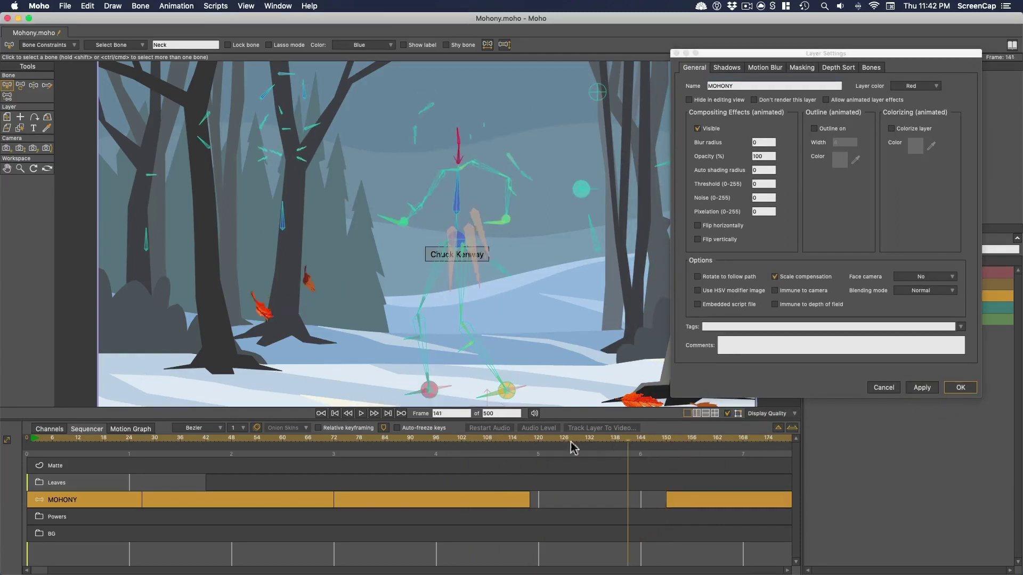
pyautogui.moveTo(467, 456); pyautogui.dragTo(725, 446)
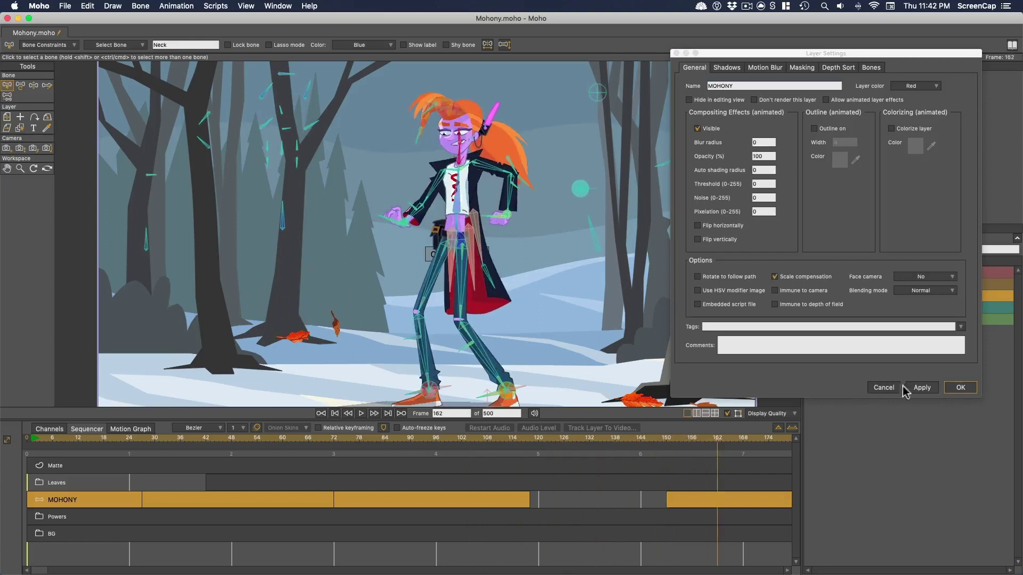
pyautogui.click(959, 387)
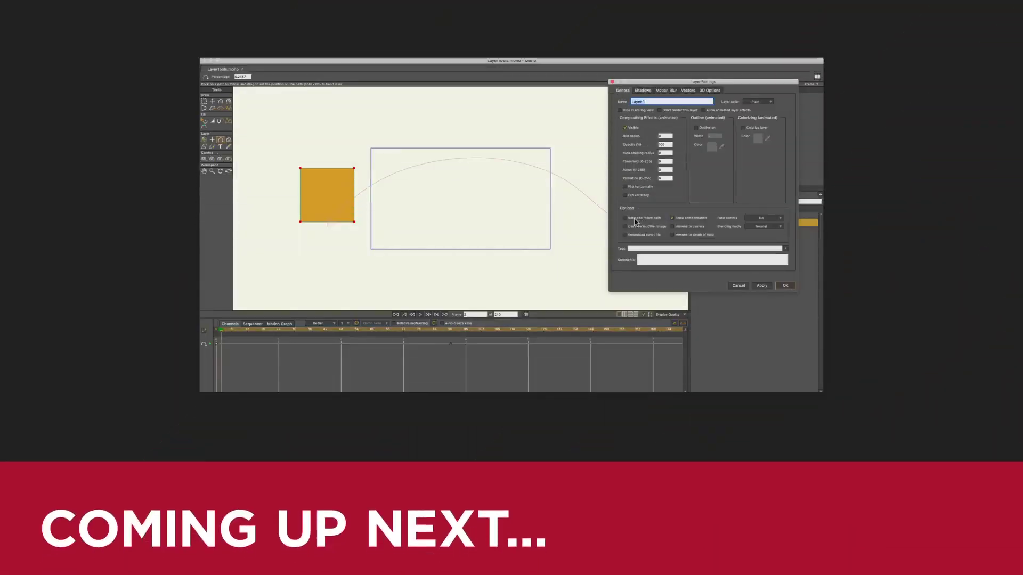
# Turn on Rotate to follow path for Layer 1 and apply its layer settings
pyautogui.click(635, 219)
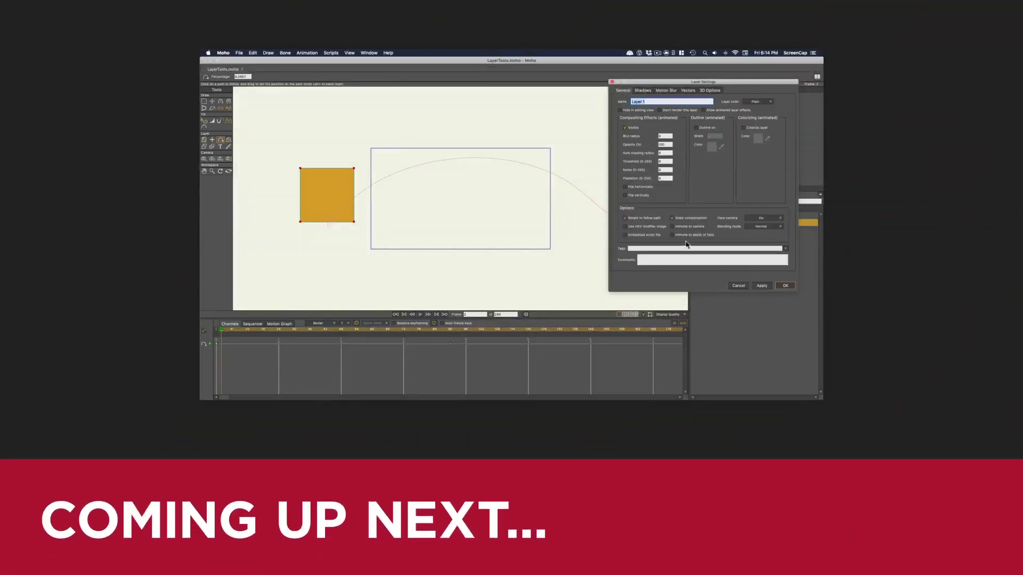
pyautogui.click(755, 286)
pyautogui.click(785, 286)
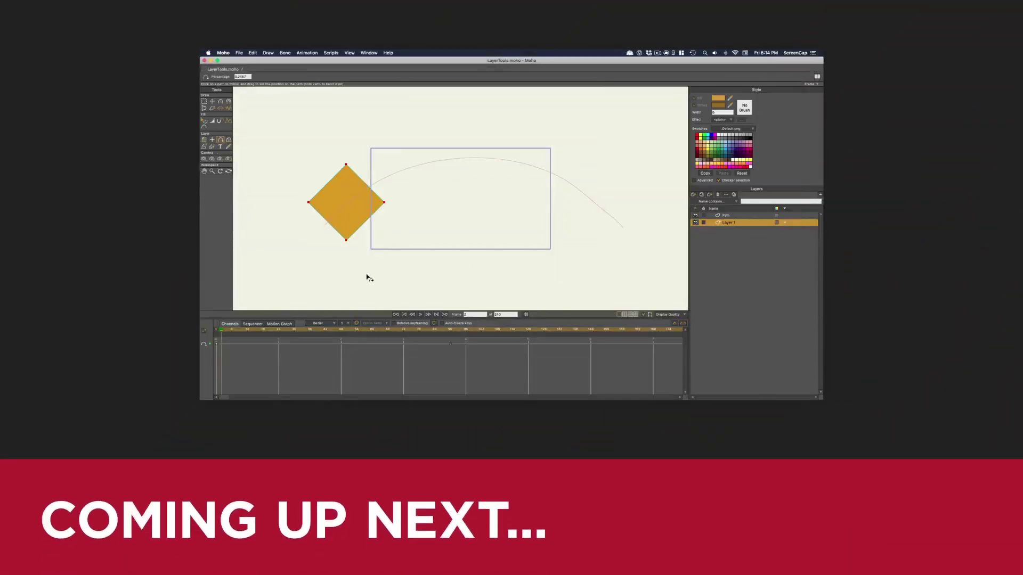